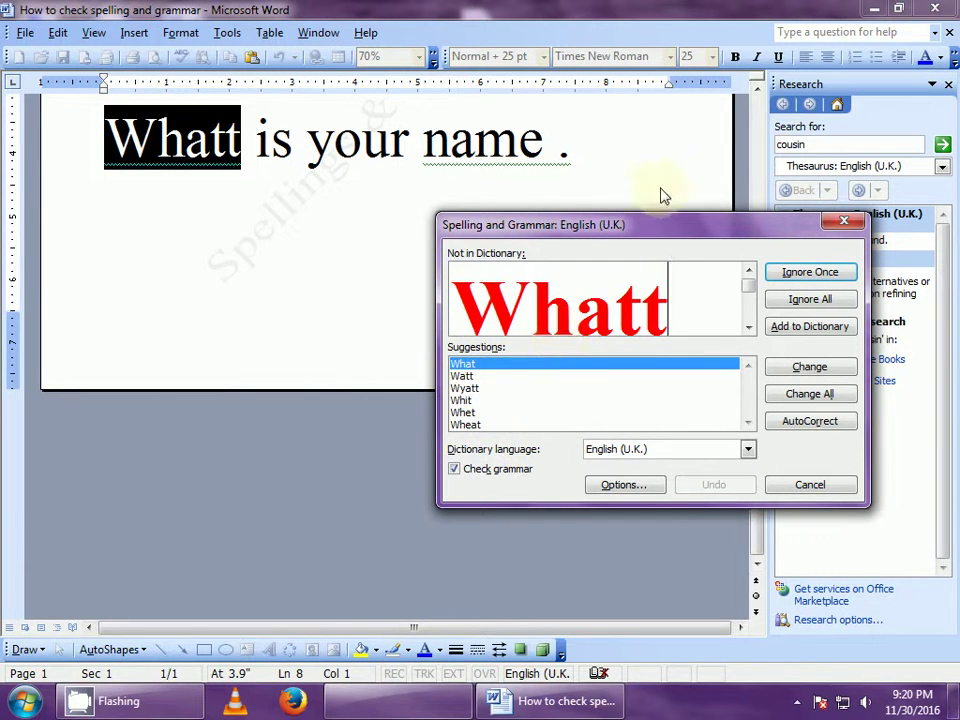
Move the spelling and grammar dialog clear of the text and examine the suggested replacements for "Whatt"
{"action": "left_click_drag", "start_coordinate": [659, 238], "coordinate": [420, 246]}
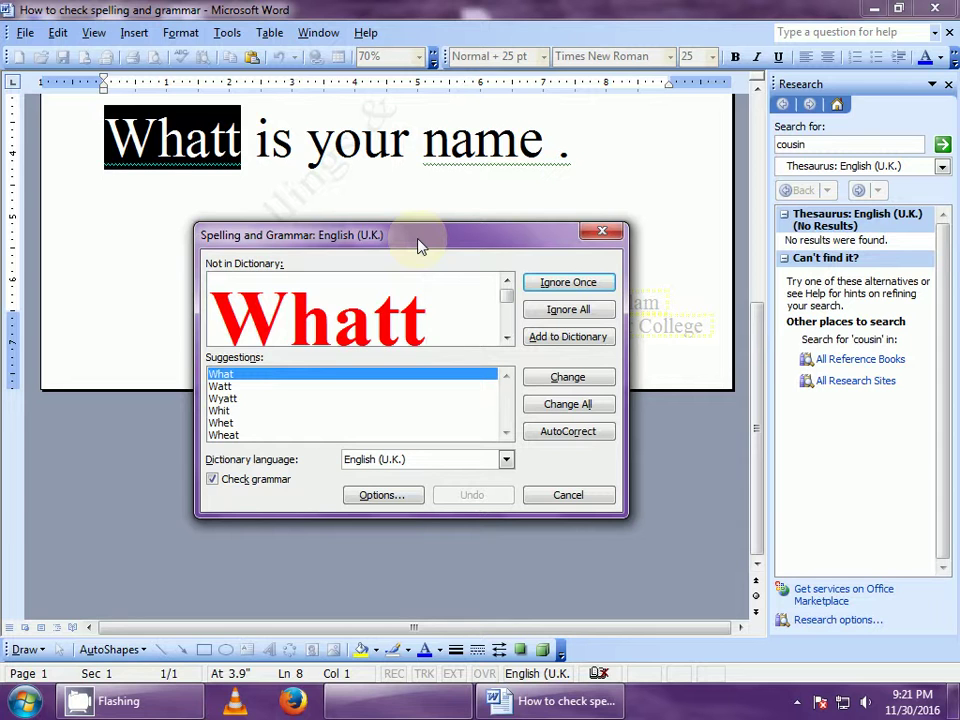
{"action": "left_click", "coordinate": [222, 386]}
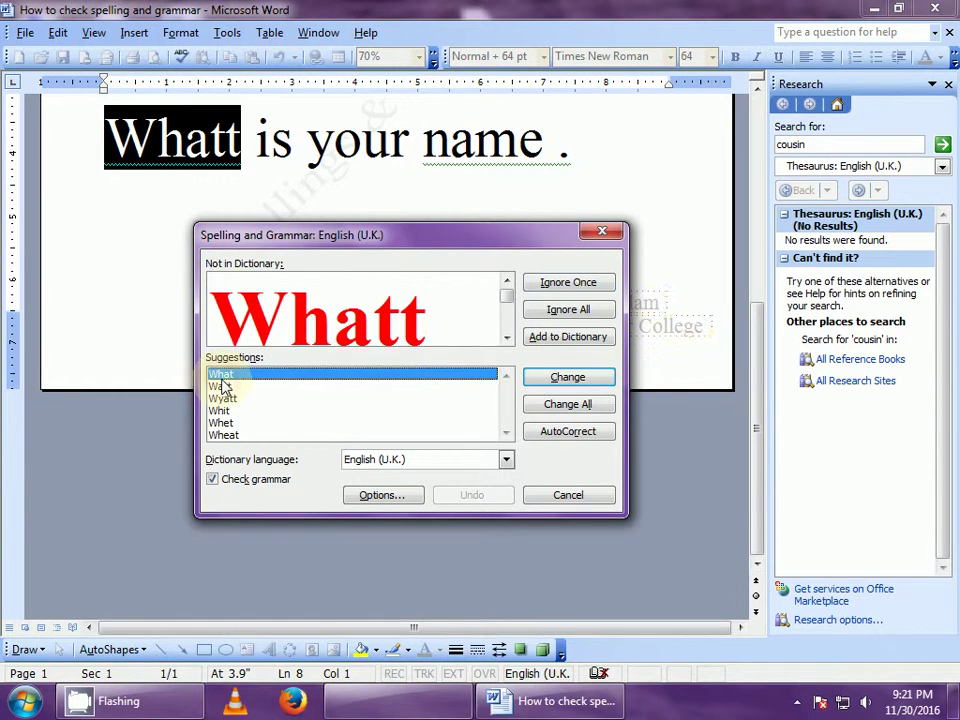
{"action": "left_click", "coordinate": [224, 411]}
{"action": "left_click", "coordinate": [223, 423]}
{"action": "left_click", "coordinate": [225, 436]}
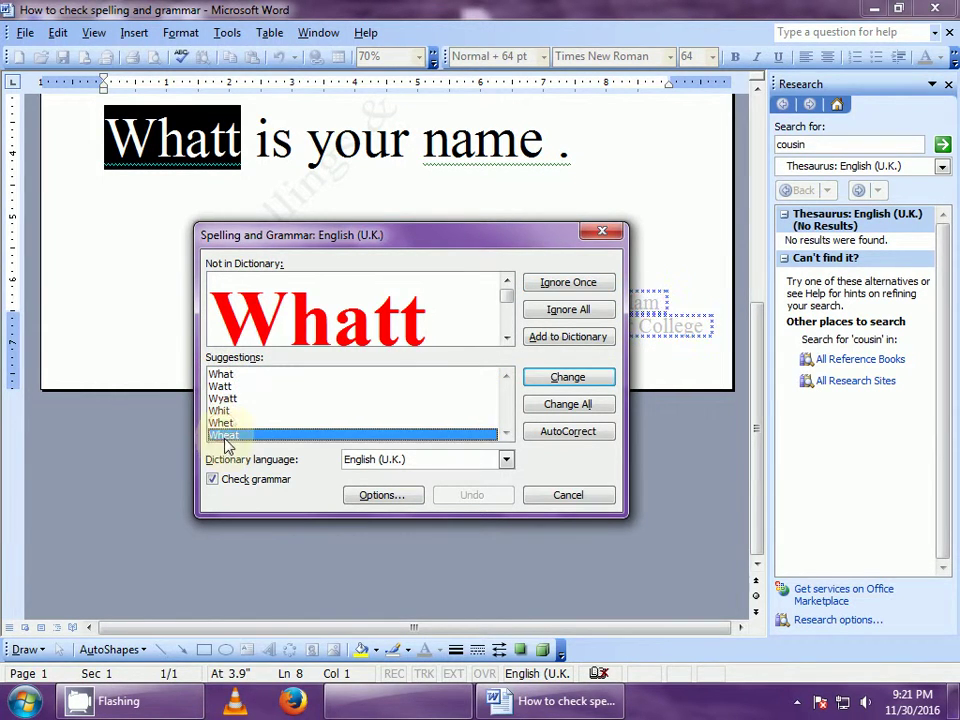
{"action": "left_click", "coordinate": [225, 423]}
{"action": "left_click", "coordinate": [224, 411]}
{"action": "left_click", "coordinate": [222, 386]}
{"action": "left_click", "coordinate": [221, 374]}
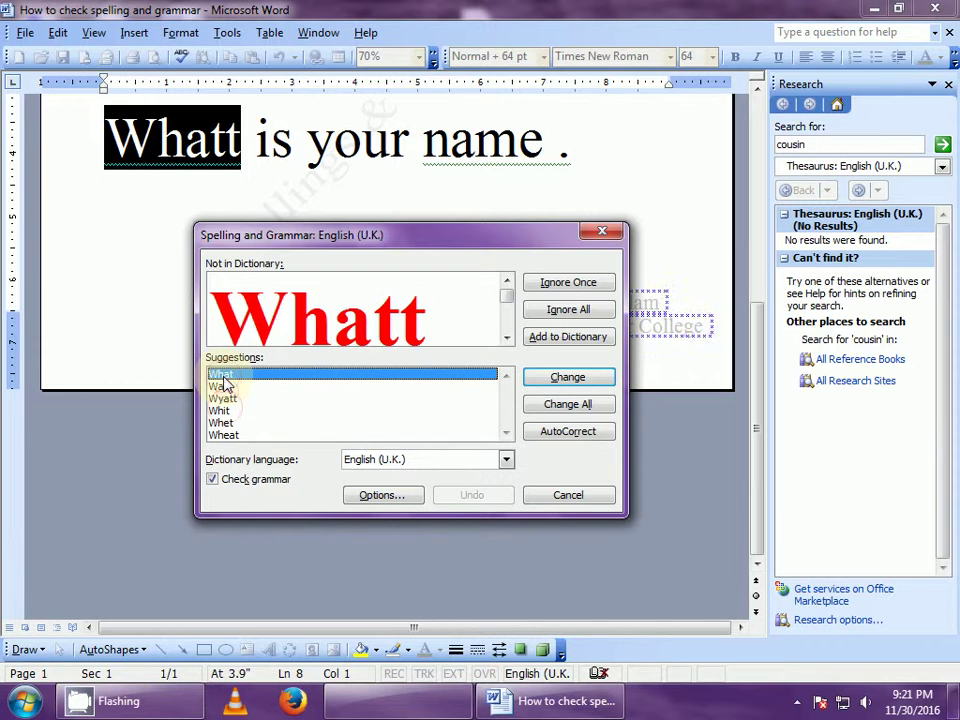
{"action": "left_click", "coordinate": [222, 386]}
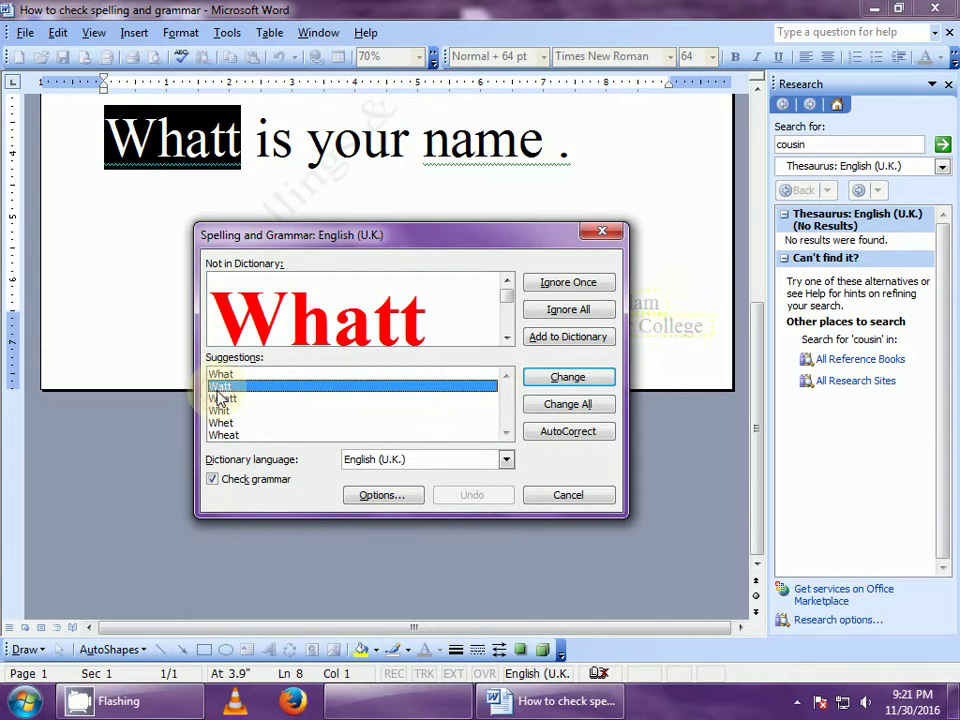
{"action": "left_click", "coordinate": [222, 375]}
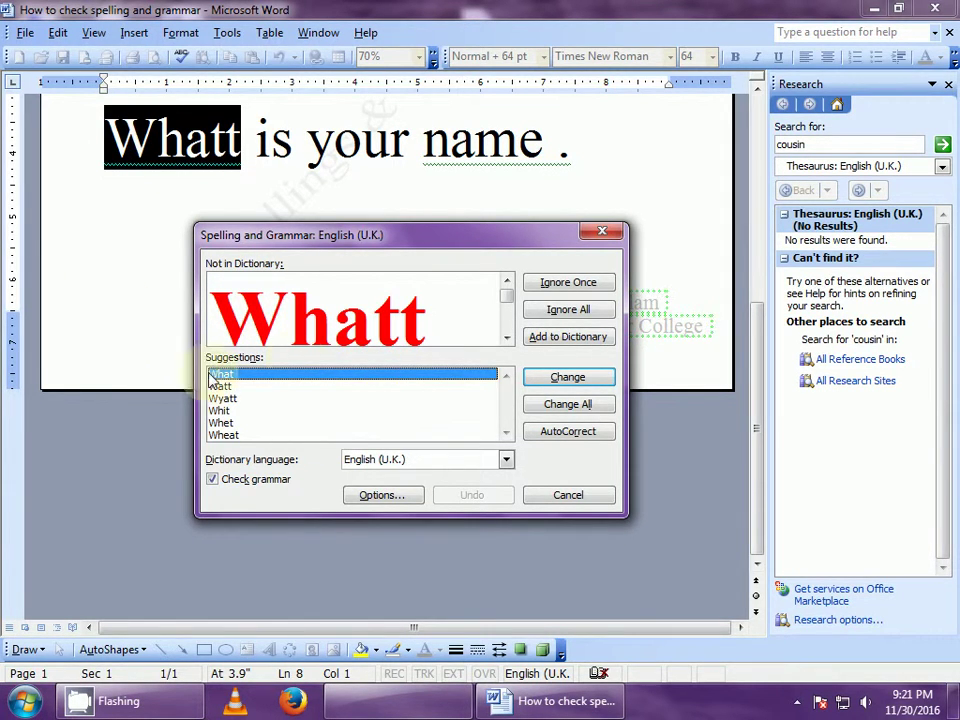
{"action": "key", "text": "Down"}
{"action": "key", "text": "Down"}
{"action": "key", "text": "Down"}
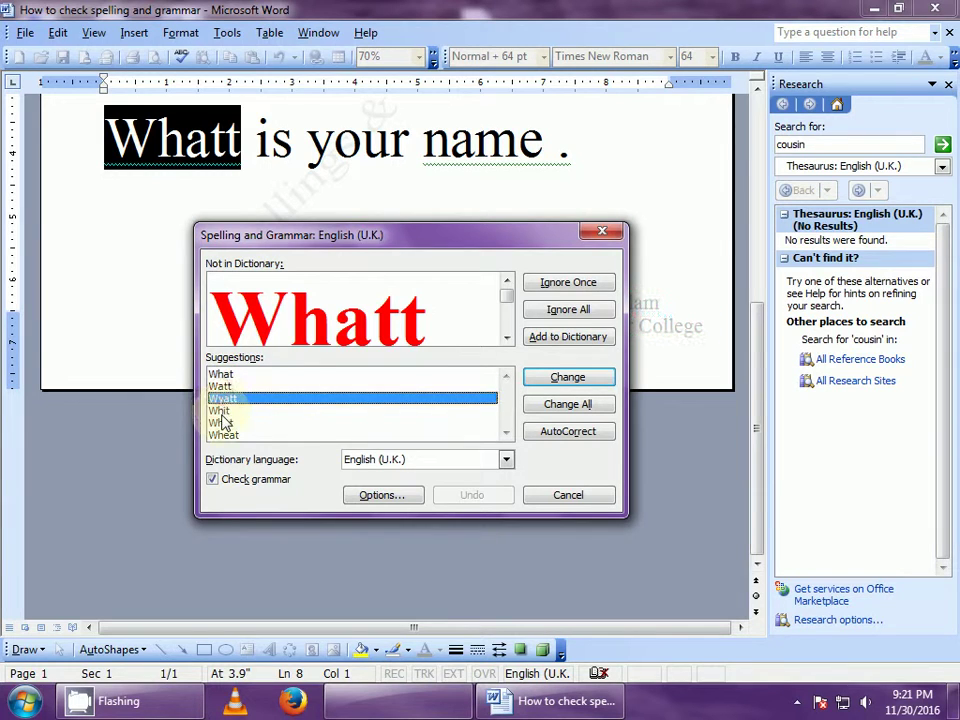
Replace the misspelled word "Whatt" with the suggestion "What"
{"action": "key", "text": "Up"}
{"action": "key", "text": "Up"}
{"action": "key", "text": "Up"}
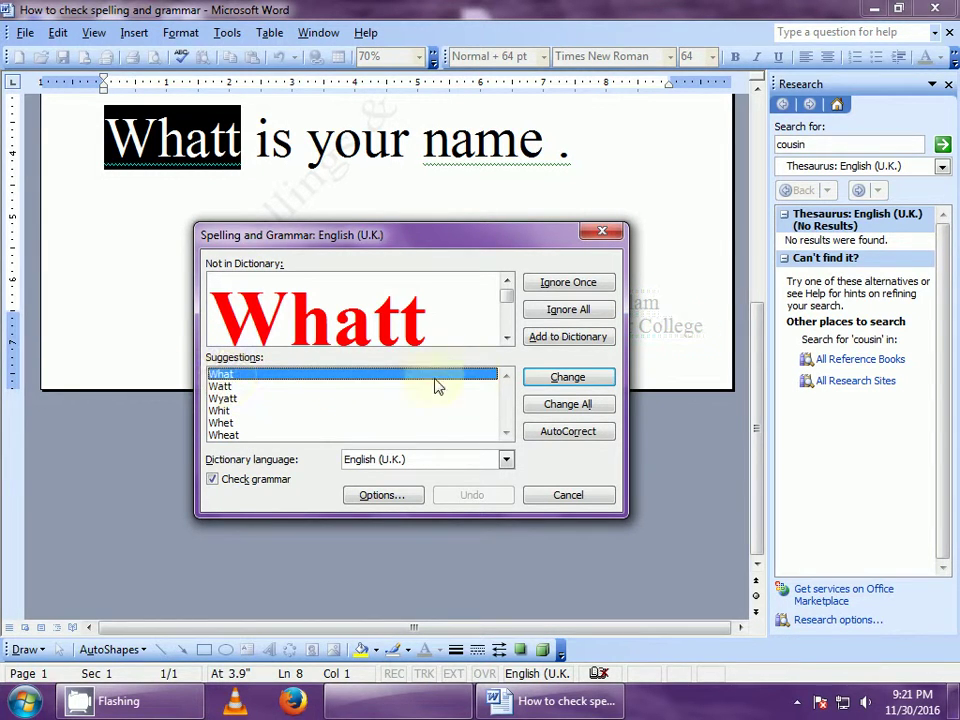
{"action": "left_click", "coordinate": [560, 381]}
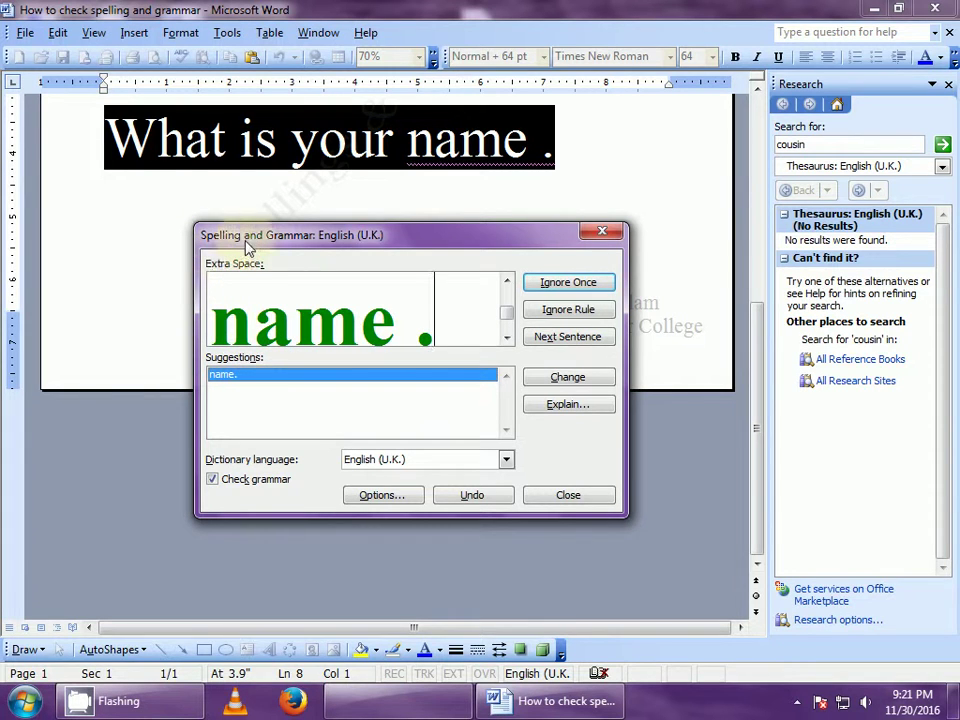
Accept the grammar suggestions "name." for the extra space and "name?" for the possible question, and finish the check
{"action": "left_click", "coordinate": [225, 325]}
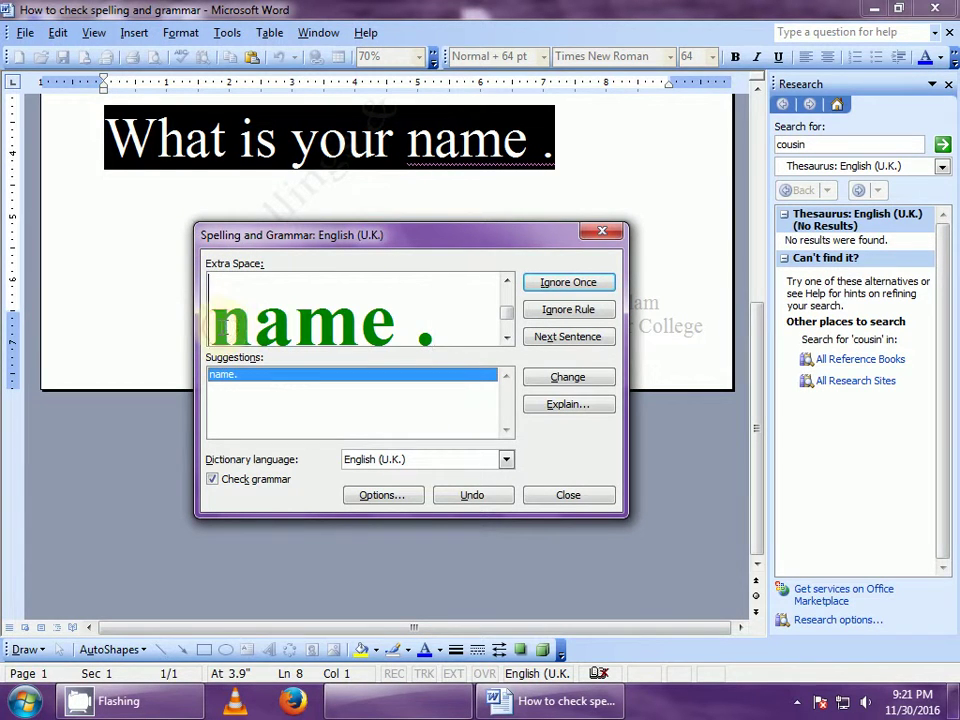
{"action": "left_click_drag", "start_coordinate": [225, 325], "coordinate": [323, 332]}
{"action": "left_click", "coordinate": [392, 328]}
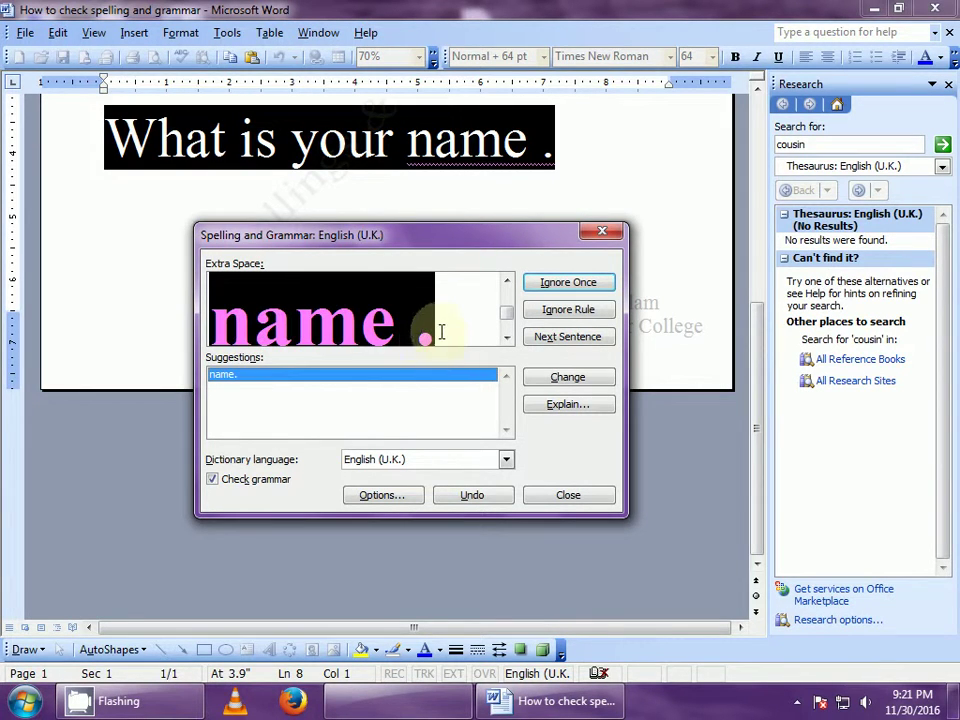
{"action": "left_click", "coordinate": [444, 326]}
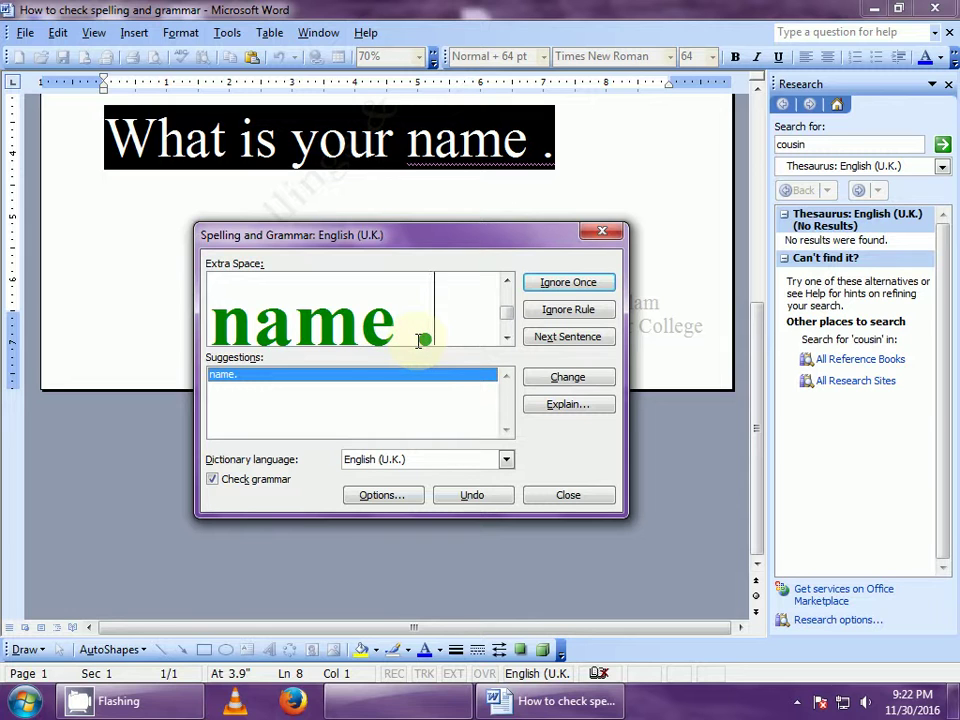
{"action": "left_click_drag", "start_coordinate": [419, 341], "coordinate": [397, 330]}
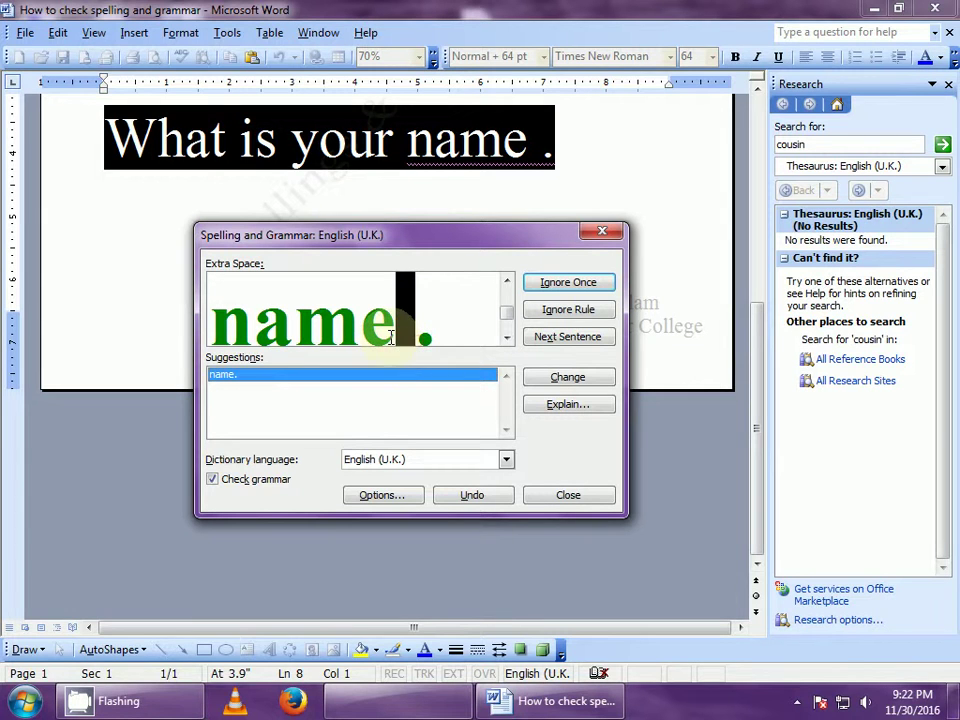
{"action": "left_click", "coordinate": [231, 386]}
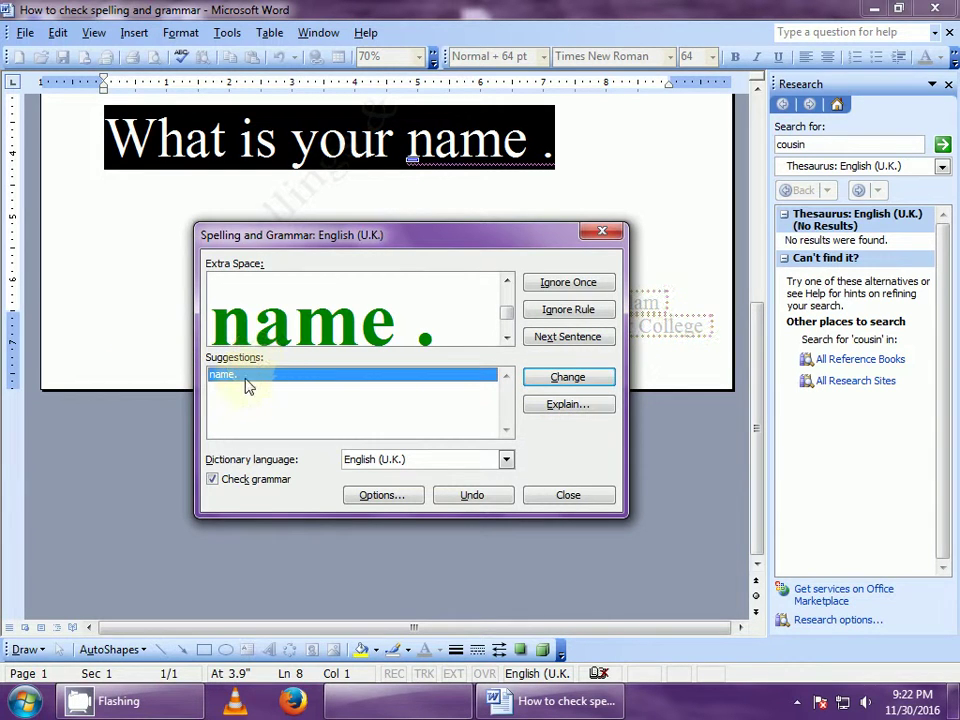
{"action": "left_click", "coordinate": [538, 387]}
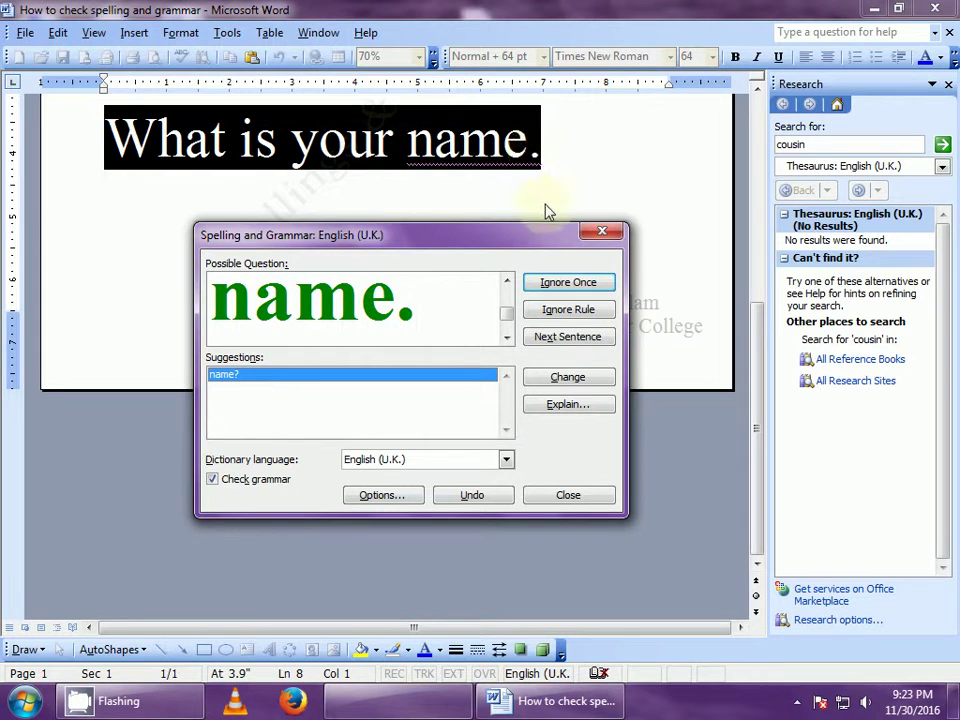
{"action": "left_click", "coordinate": [566, 377]}
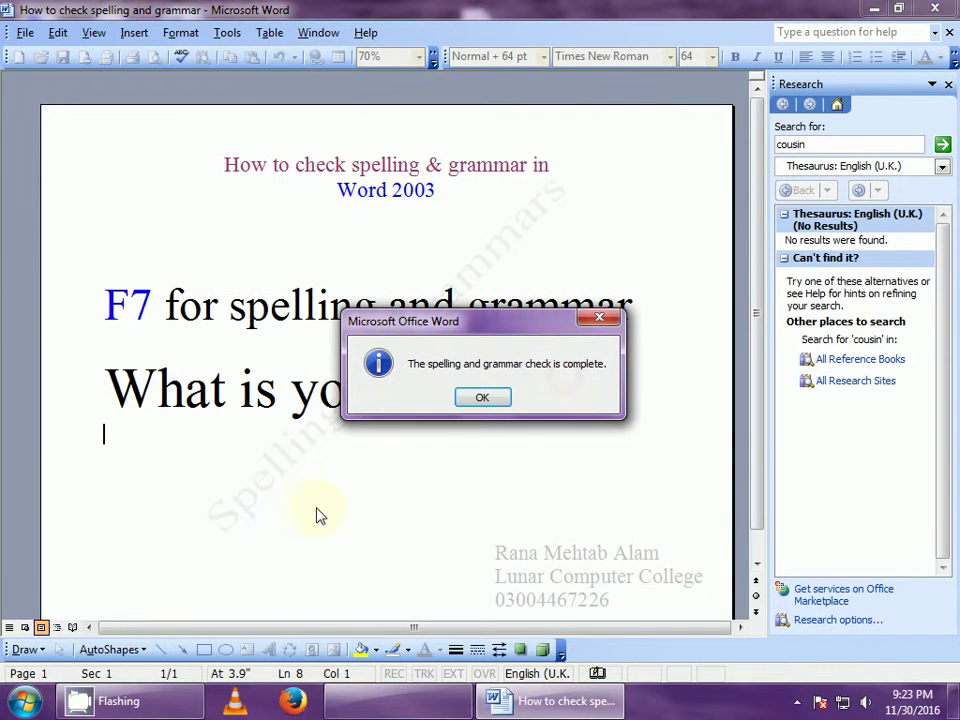
{"action": "left_click", "coordinate": [482, 399]}
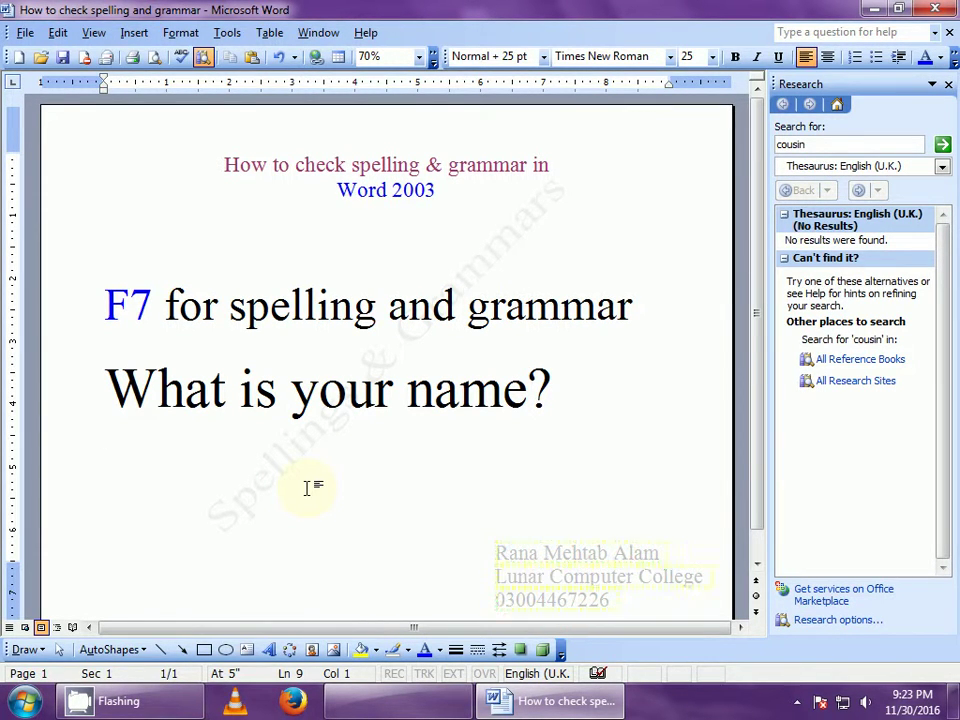
Start a new line below "What is your name?" and enlarge its font size to 44
{"action": "key", "text": "Return"}
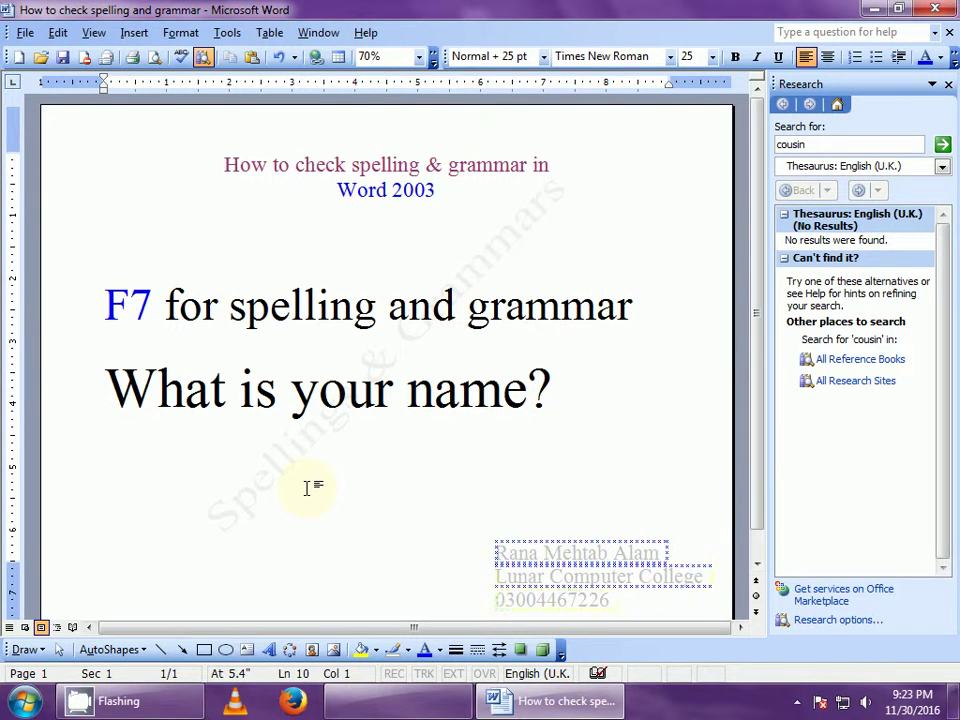
{"action": "key", "text": "ctrl+bracketright"}
{"action": "key", "text": "ctrl+bracketright"}
{"action": "key", "text": "ctrl+bracketright"}
{"action": "key", "text": "ctrl+bracketright"}
{"action": "key", "text": "ctrl+bracketright"}
{"action": "key", "text": "ctrl+bracketright"}
{"action": "key", "text": "ctrl+bracketright"}
{"action": "key", "text": "ctrl+bracketright"}
{"action": "key", "text": "ctrl+bracketright"}
{"action": "key", "text": "ctrl+bracketright"}
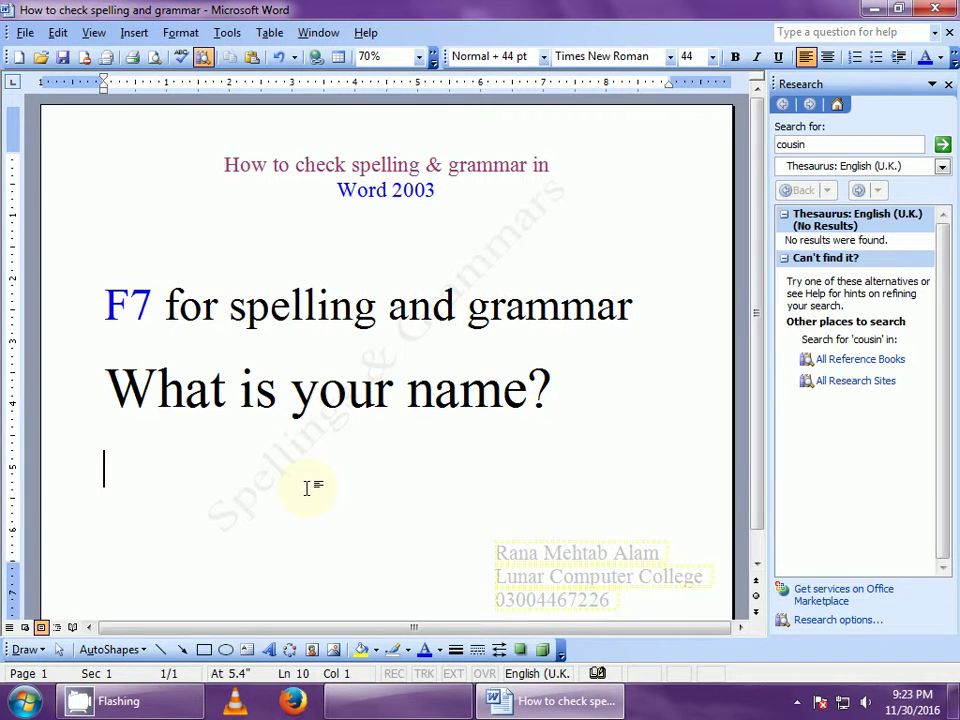
Write "This is a bookr" with the last word deliberately misspelled on the new line
{"action": "type", "text": "Th"}
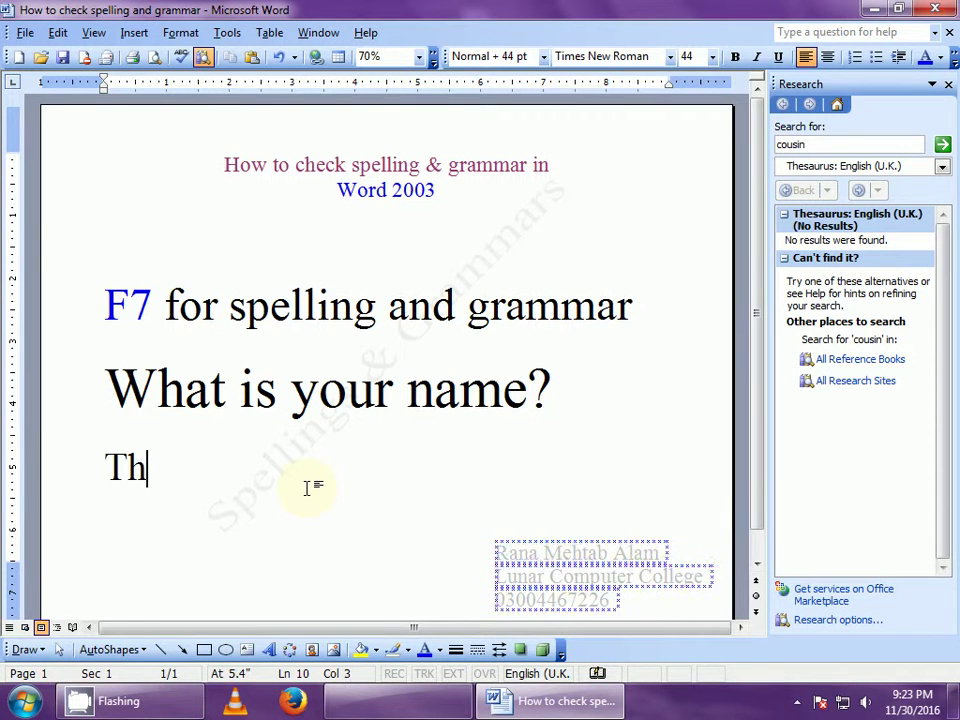
{"action": "type", "text": "is is a books"}
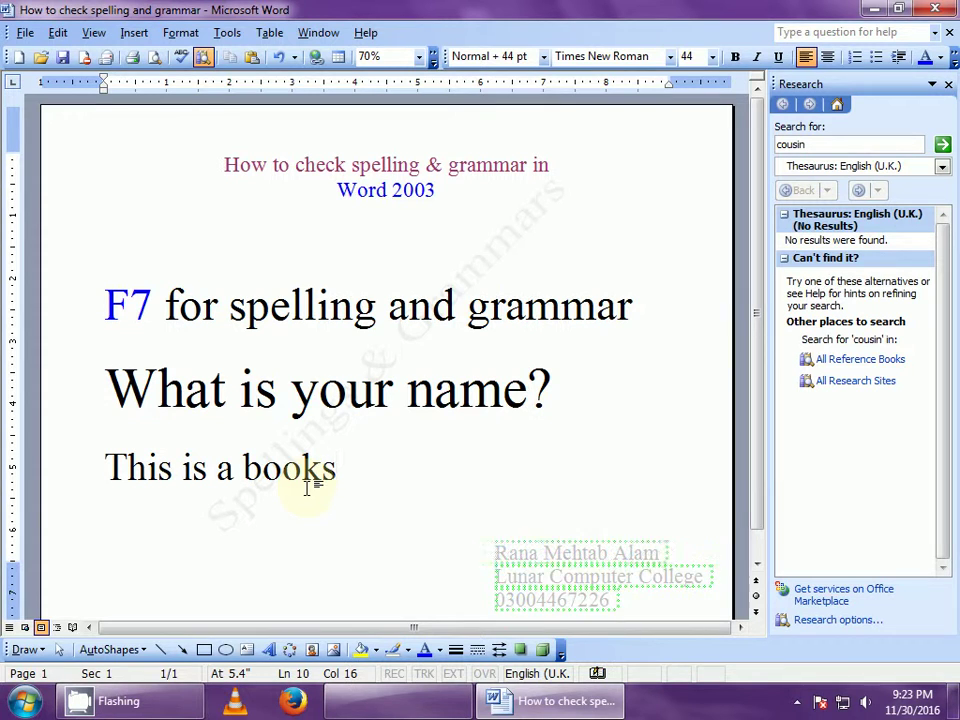
{"action": "key", "text": "BackSpace"}
{"action": "type", "text": "r"}
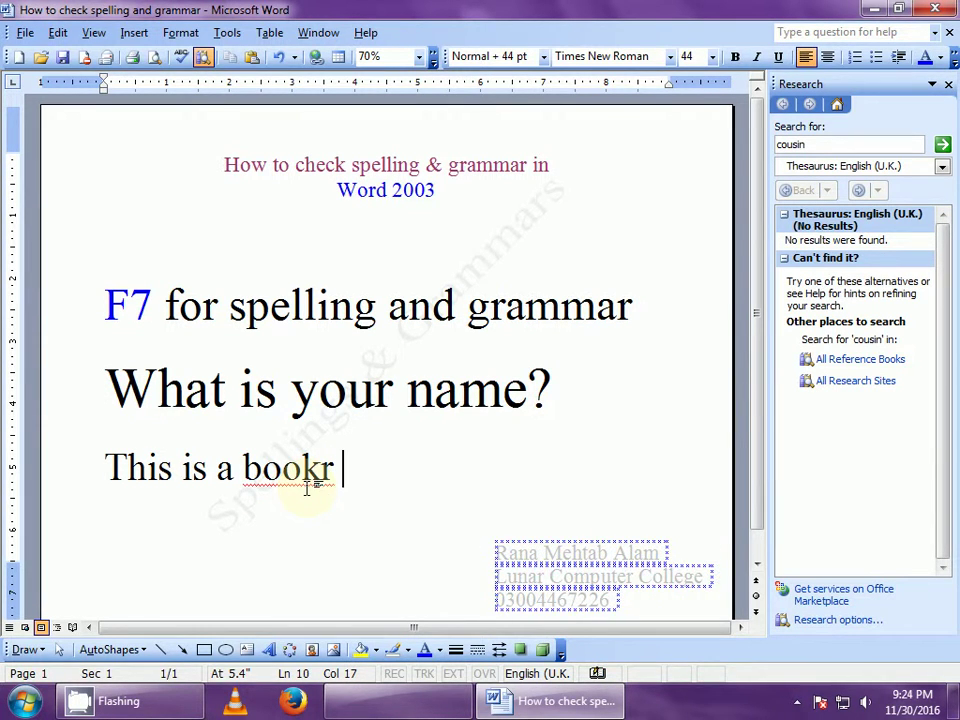
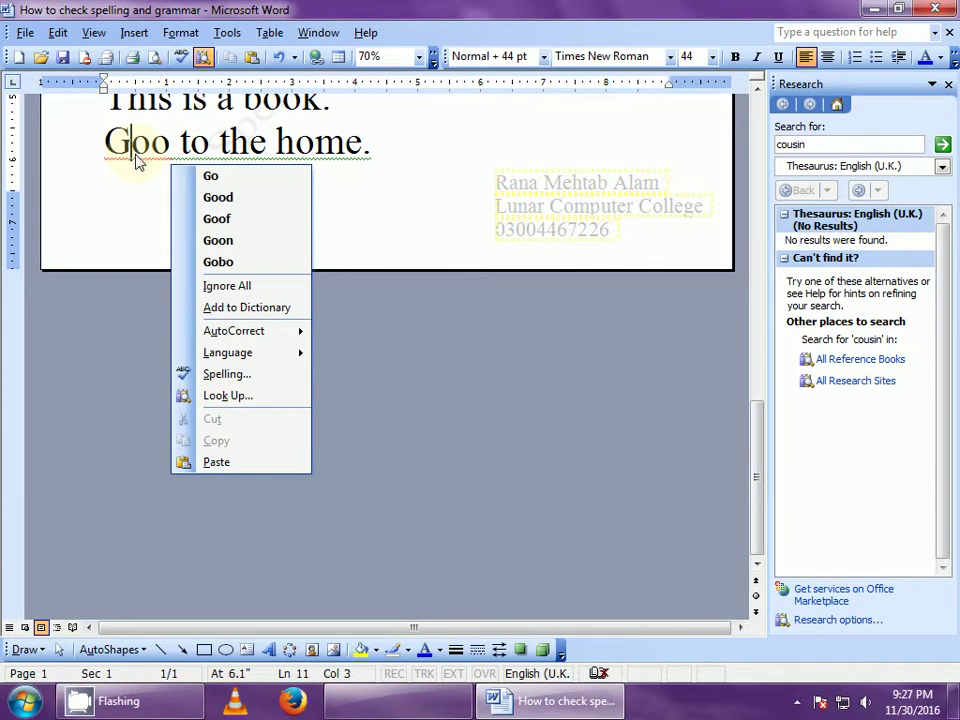
Correct "Goo" to the suggestion "Go" and place the cursor at the end of the sentence
{"action": "left_click", "coordinate": [214, 179]}
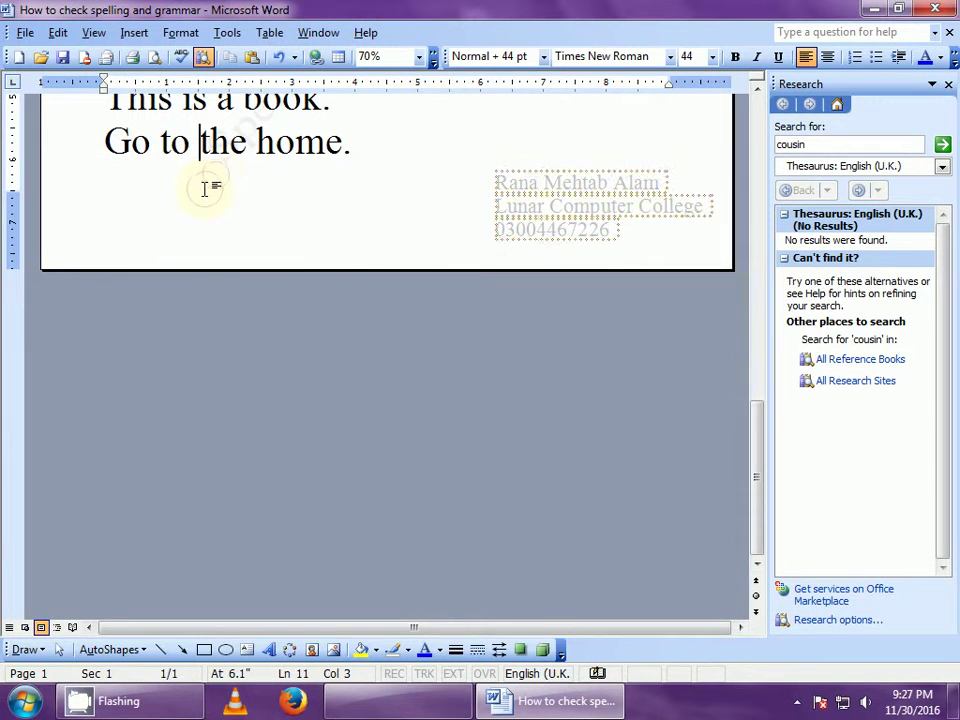
{"action": "left_click", "coordinate": [379, 145]}
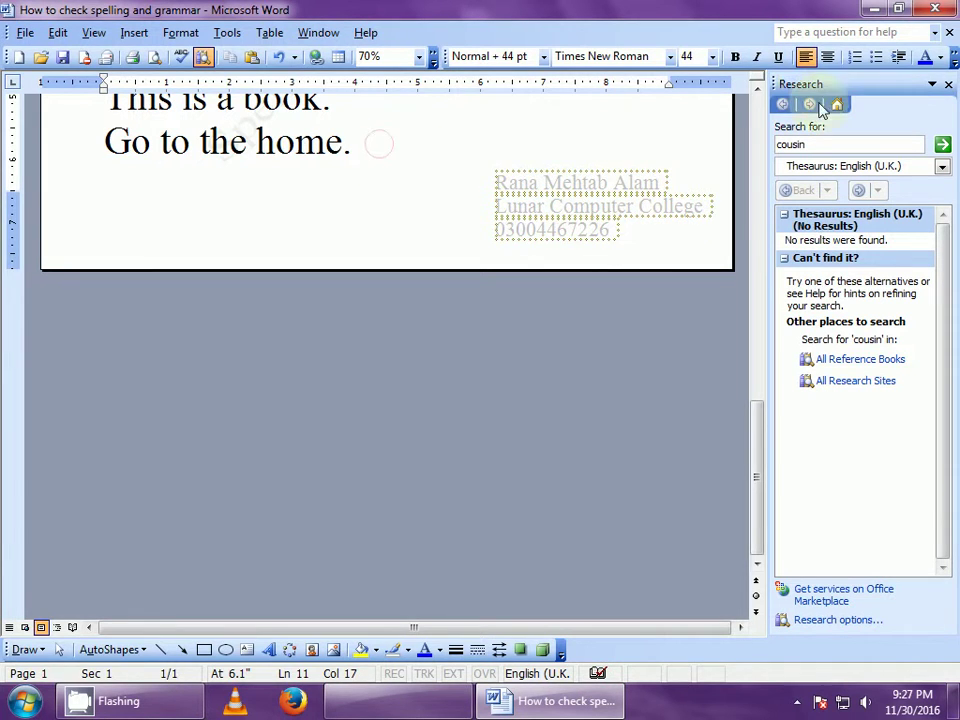
{"action": "left_click", "coordinate": [757, 93]}
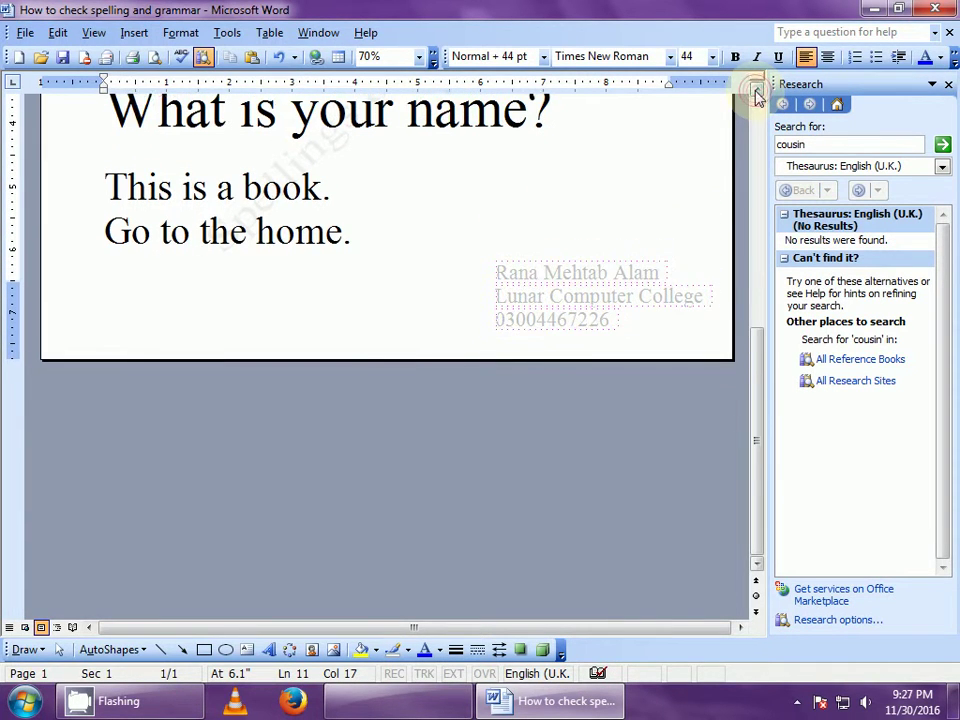
{"action": "left_click_drag", "start_coordinate": [757, 93], "coordinate": [757, 93]}
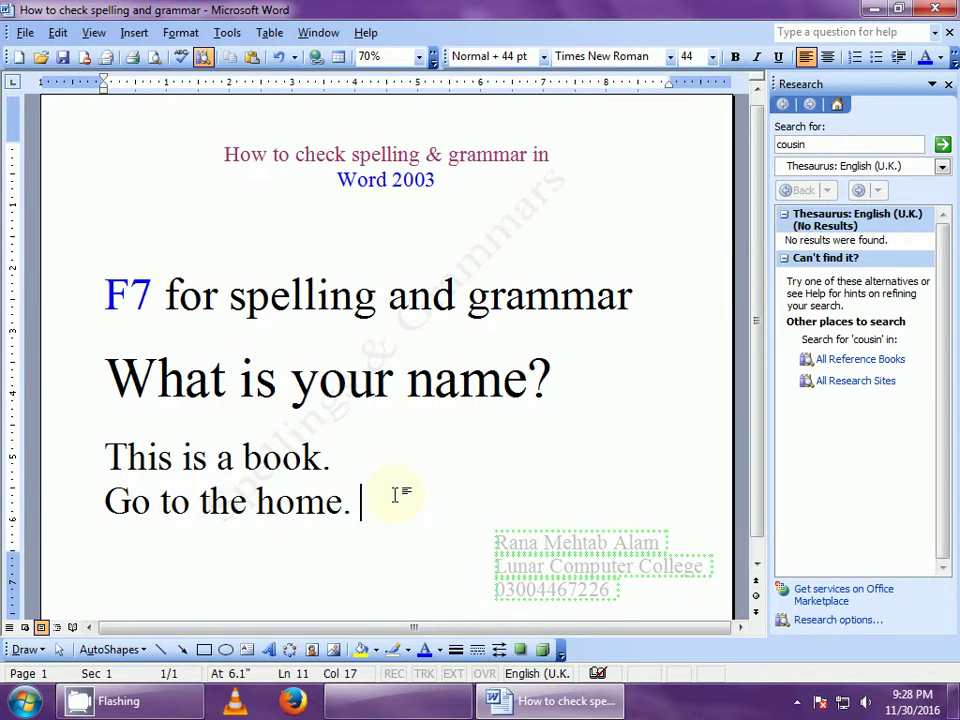
View the proofing language settings for the text and leave them without making a change
{"action": "double_click", "coordinate": [551, 675]}
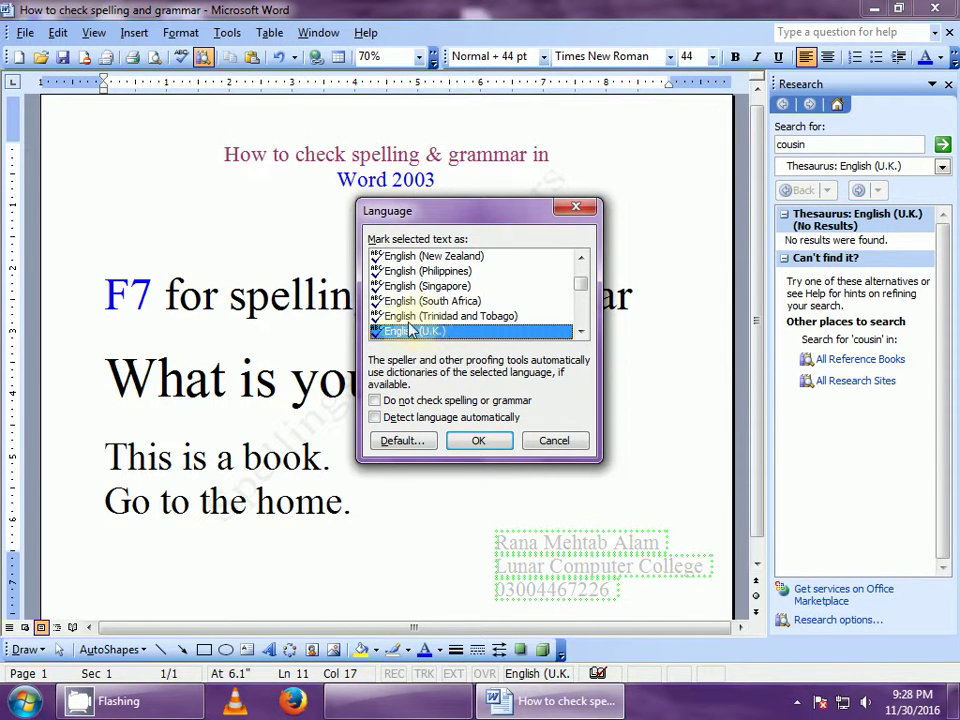
{"action": "left_click", "coordinate": [555, 441]}
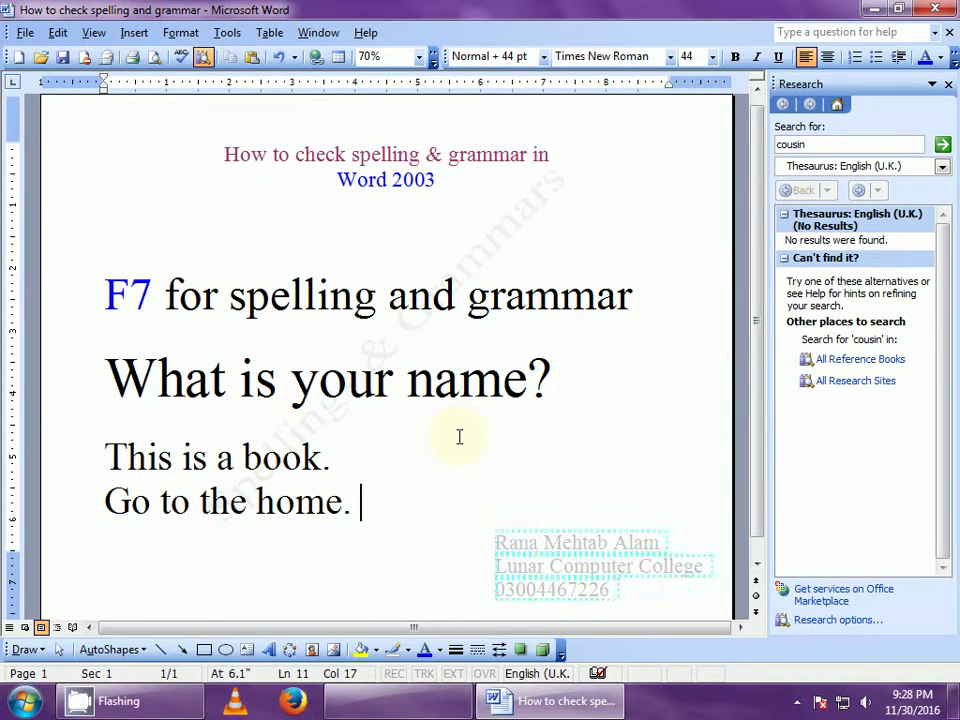
Add the two spelling variants "Color colour" after "Go to the home."
{"action": "type", "text": "co"}
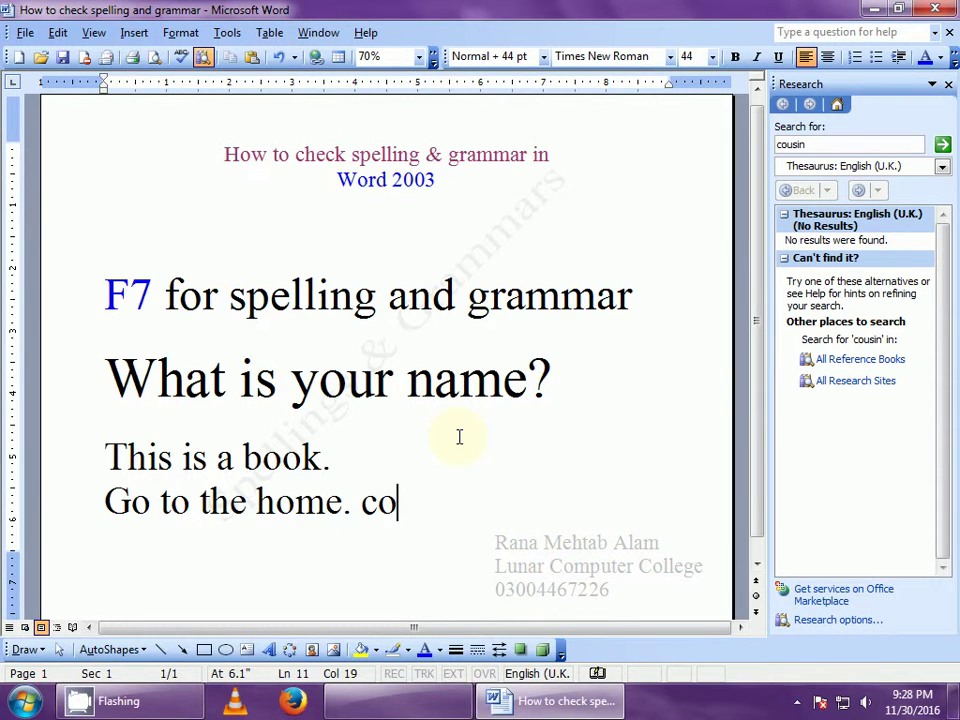
{"action": "type", "text": "lor "}
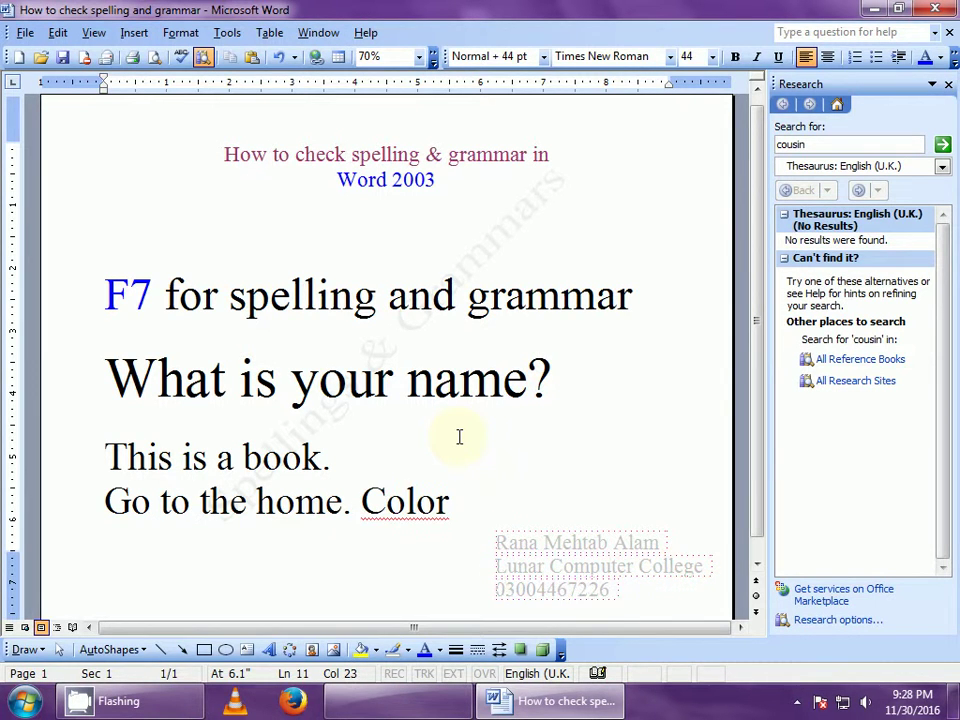
{"action": "type", "text": "colour"}
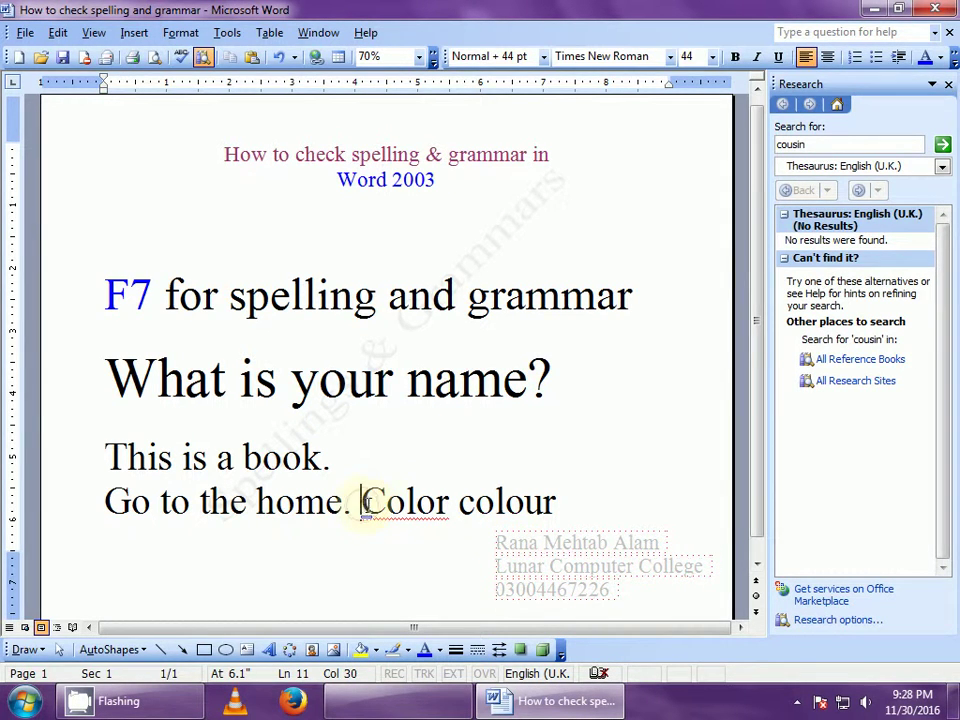
Add the labels "US" and "UK" after "This is a book.", spaced above the words "Color" and "colour"
{"action": "left_click_drag", "start_coordinate": [364, 505], "coordinate": [555, 497]}
{"action": "left_click", "coordinate": [412, 464]}
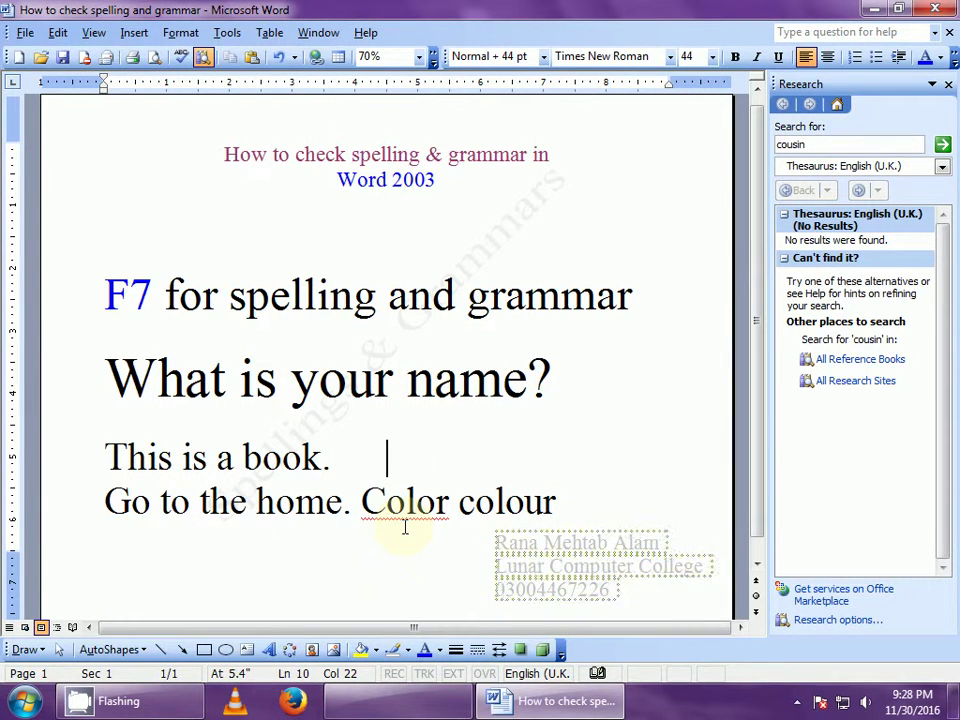
{"action": "type", "text": "US"}
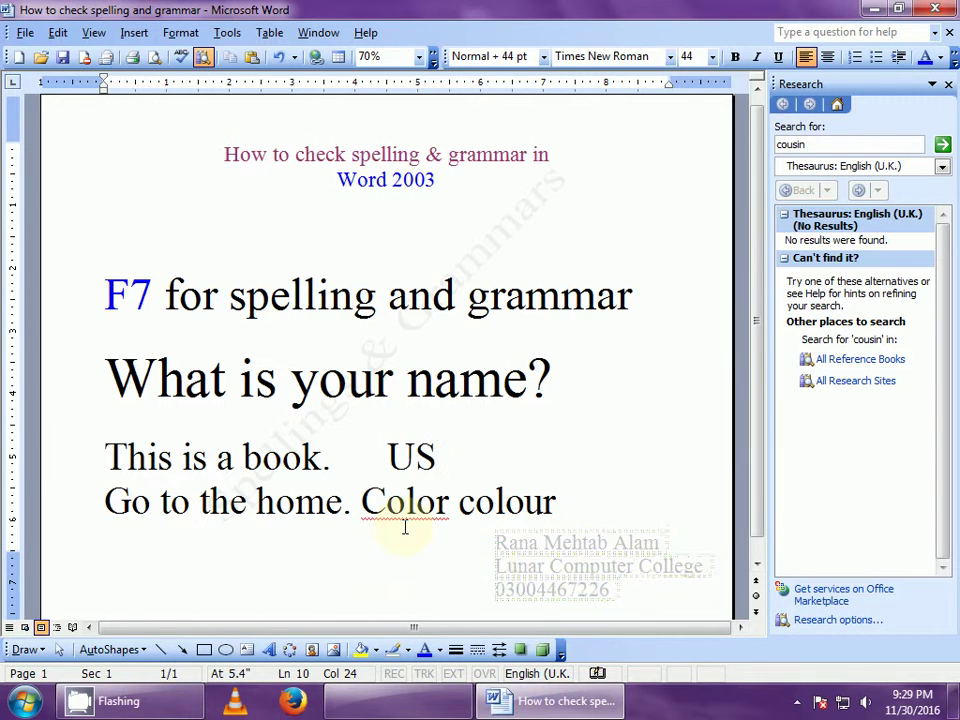
{"action": "type", "text": "      U"}
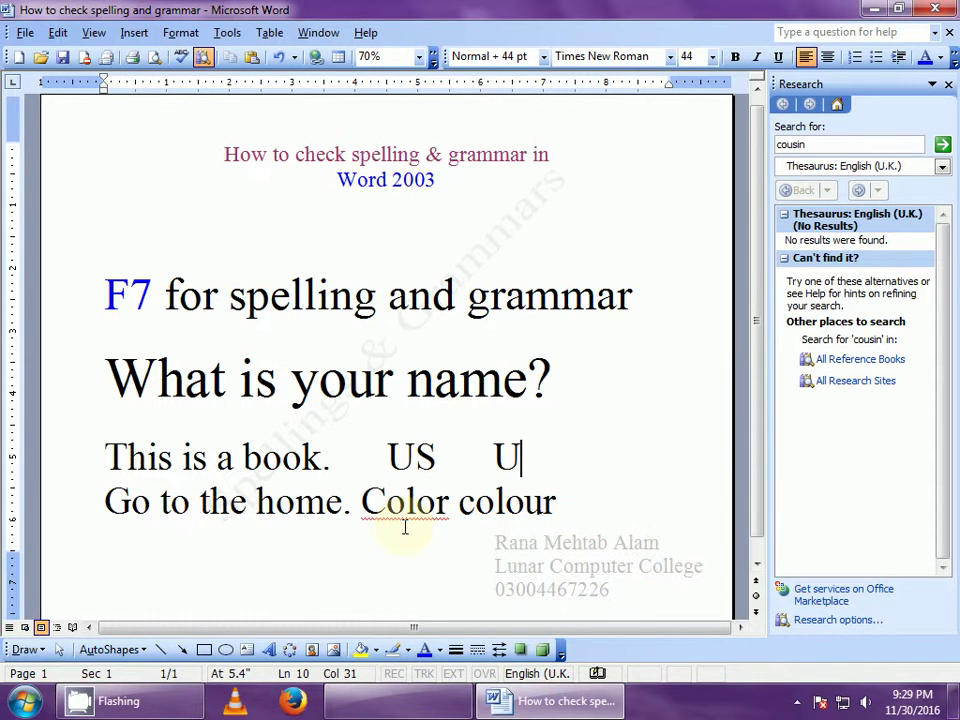
{"action": "type", "text": "K"}
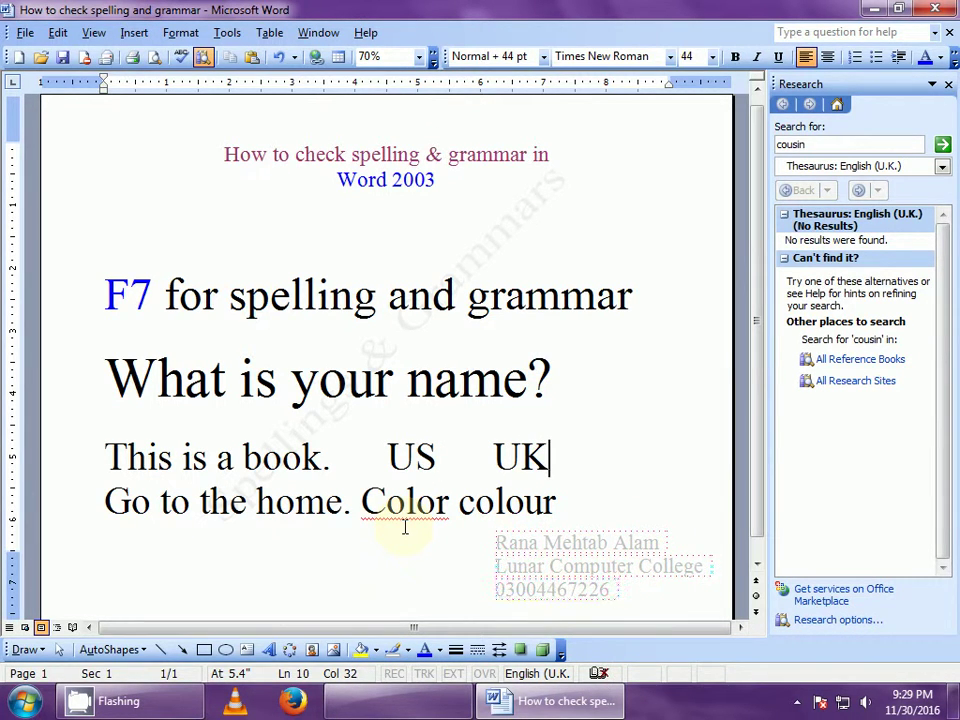
Widen the gap before "colour" to align it under "UK" and capitalise the word as "Colour"
{"action": "left_click", "coordinate": [462, 505]}
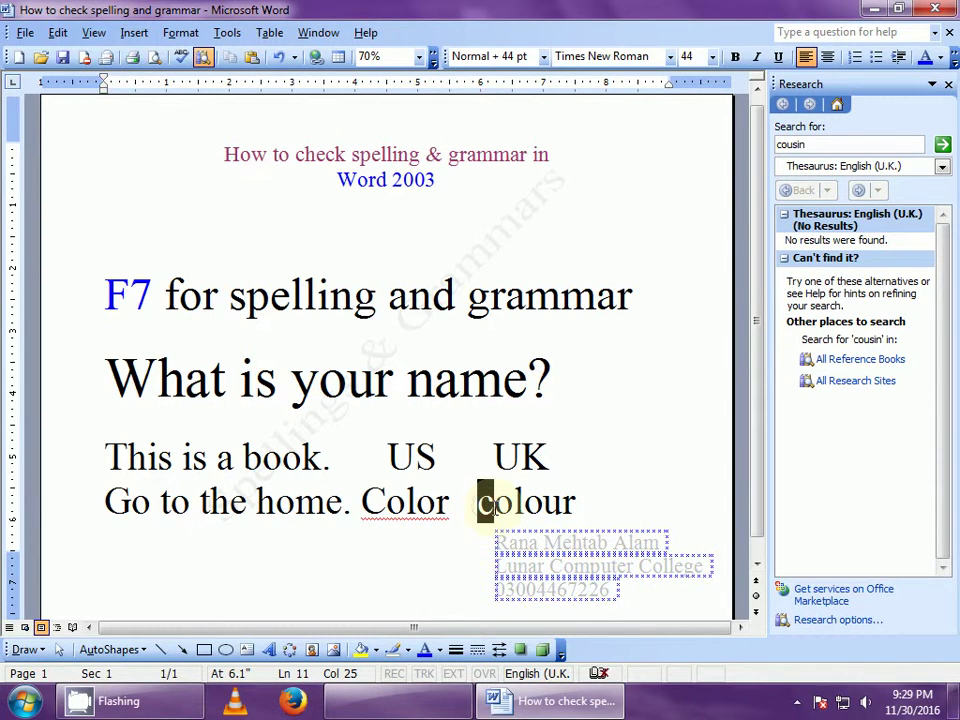
{"action": "left_click", "coordinate": [541, 505]}
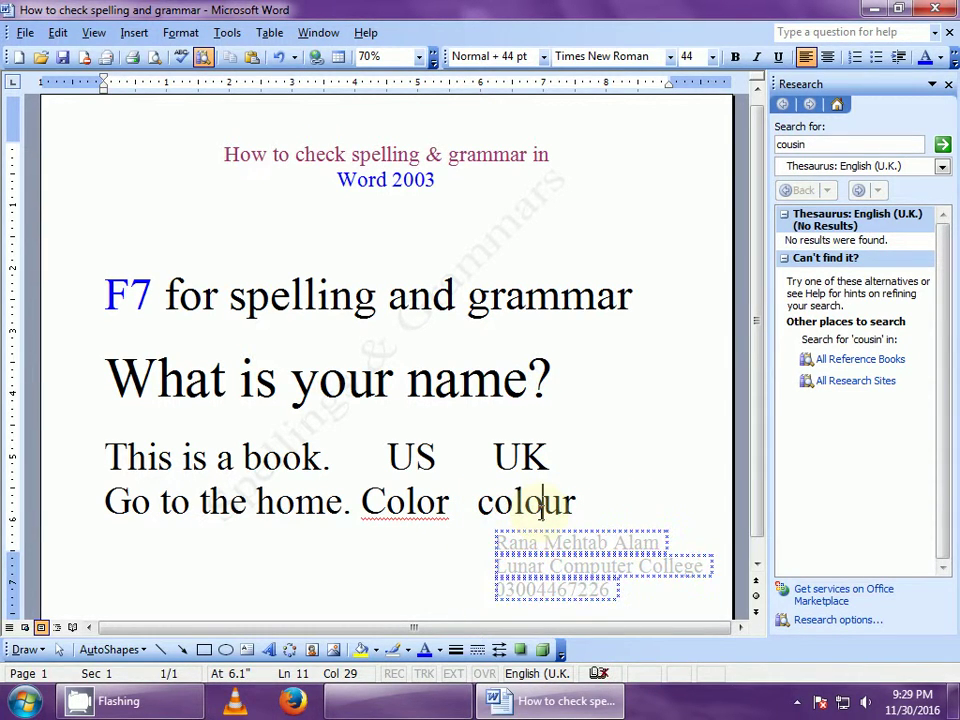
{"action": "key", "text": "shift+F3"}
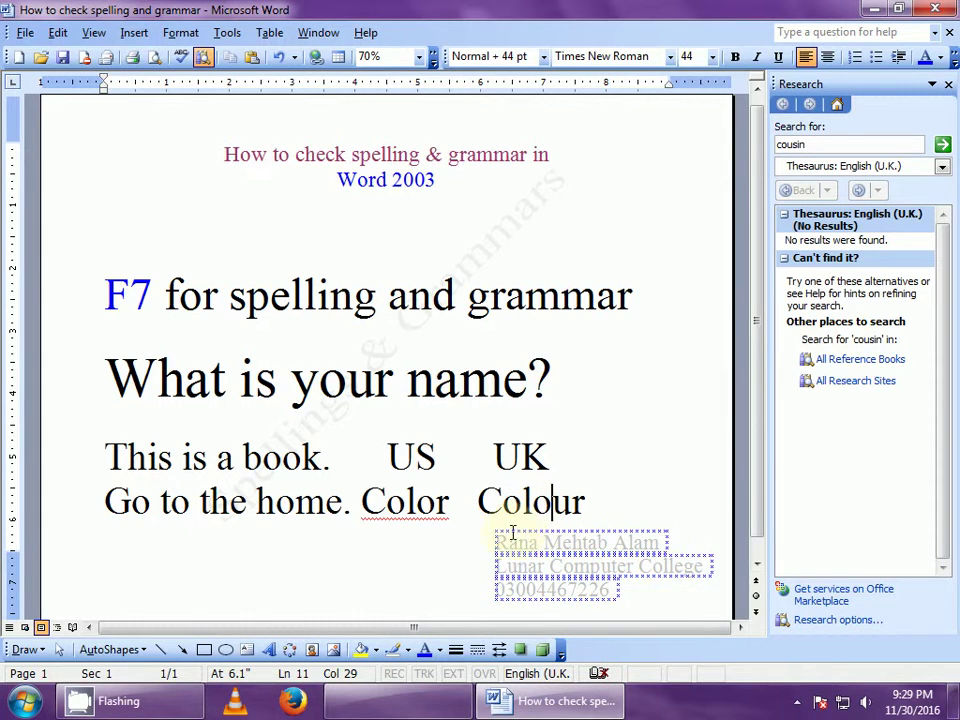
Set the proofing language at "Color" to English (U.S.) and make it the default language
{"action": "left_click", "coordinate": [435, 523]}
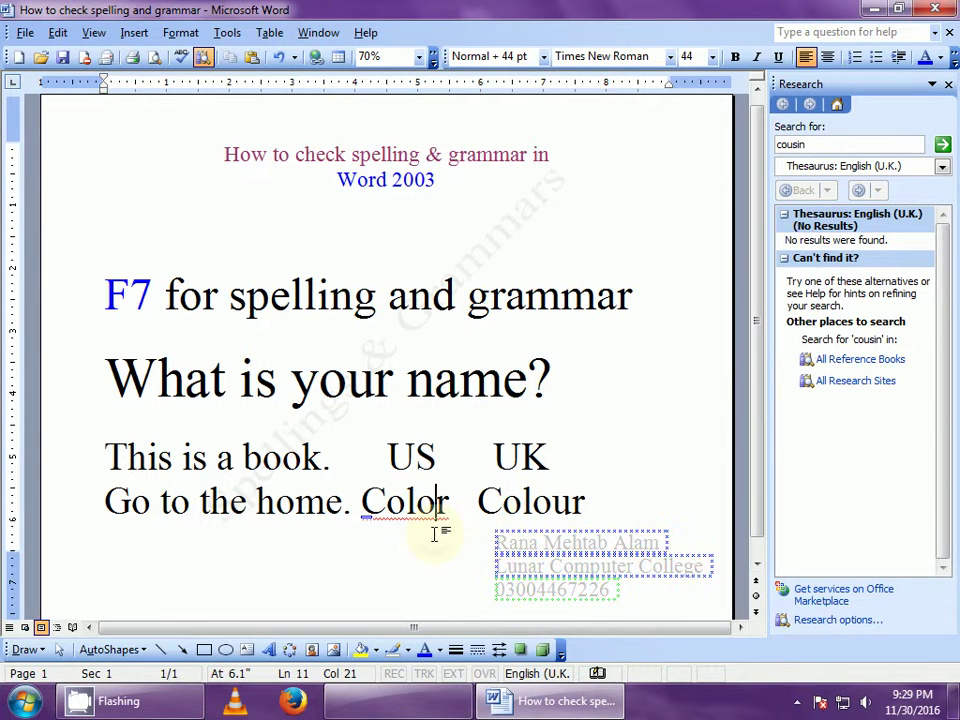
{"action": "left_click", "coordinate": [365, 553]}
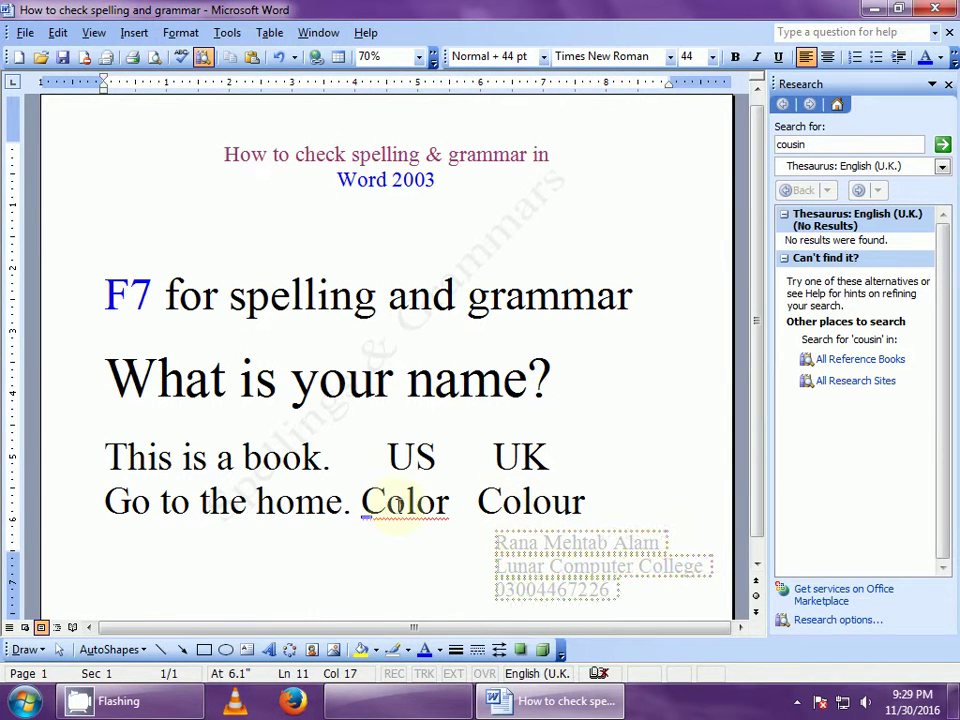
{"action": "double_click", "coordinate": [553, 675]}
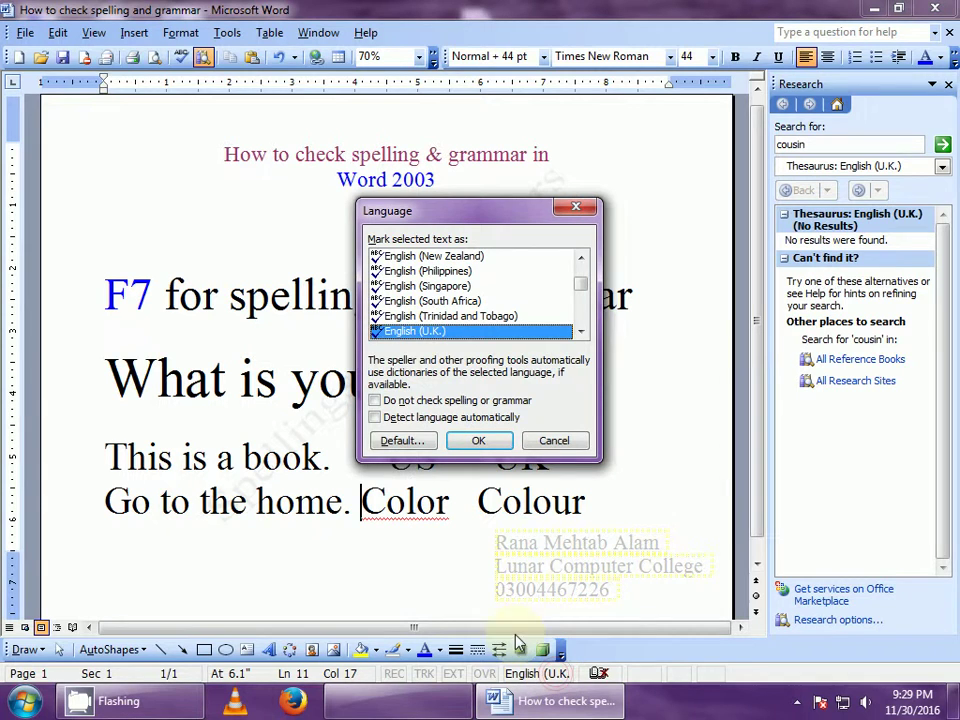
{"action": "left_click", "coordinate": [581, 331]}
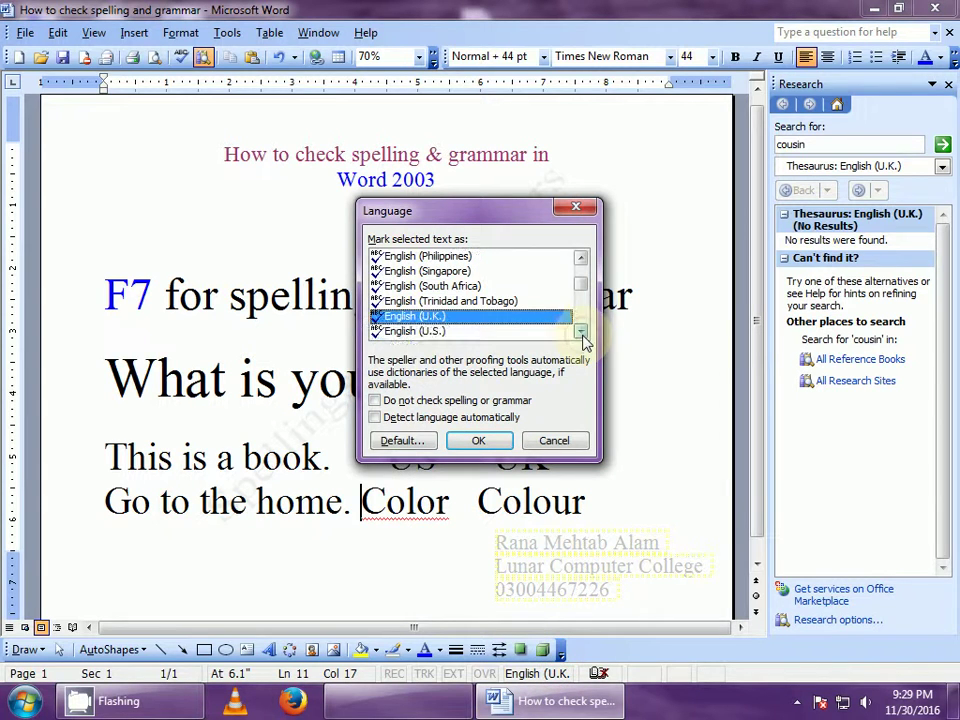
{"action": "left_click", "coordinate": [415, 332]}
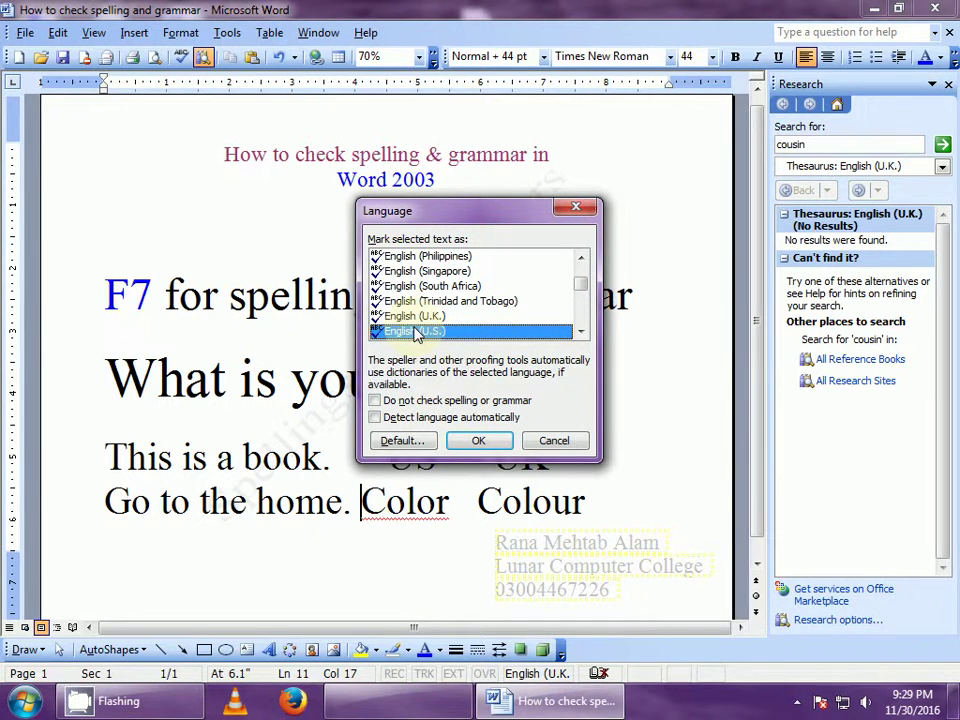
{"action": "left_click", "coordinate": [404, 441]}
{"action": "left_click", "coordinate": [443, 400]}
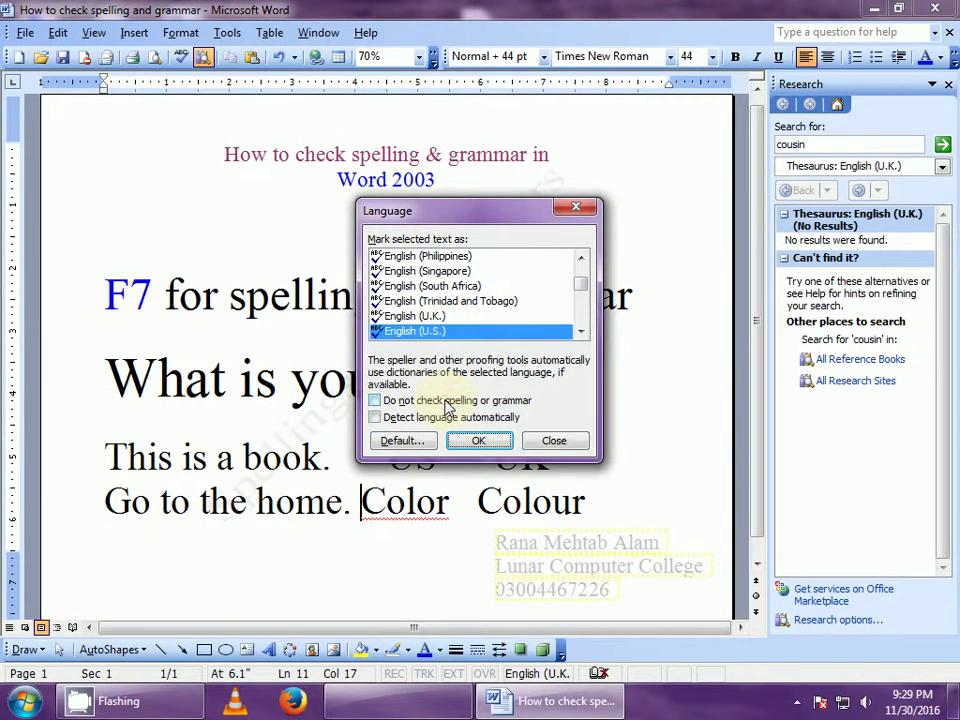
{"action": "left_click", "coordinate": [472, 440]}
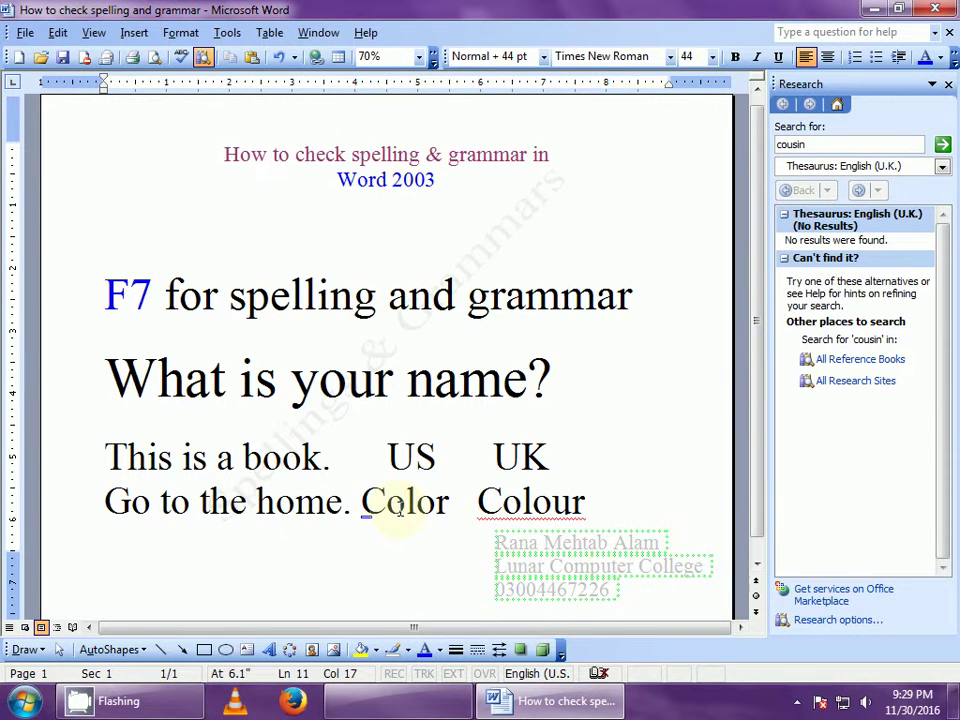
Set the proofing language to English (U.K.) and make it the default language
{"action": "double_click", "coordinate": [551, 676]}
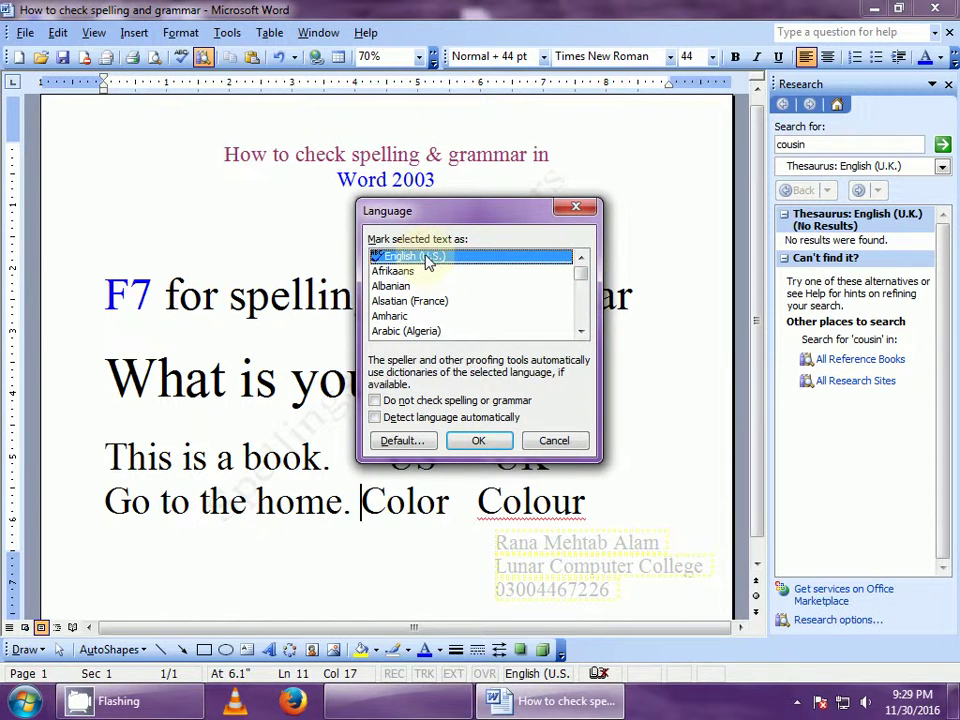
{"action": "key", "text": "e"}
{"action": "key", "text": "Down"}
{"action": "key", "text": "Down"}
{"action": "key", "text": "Down"}
{"action": "key", "text": "Down"}
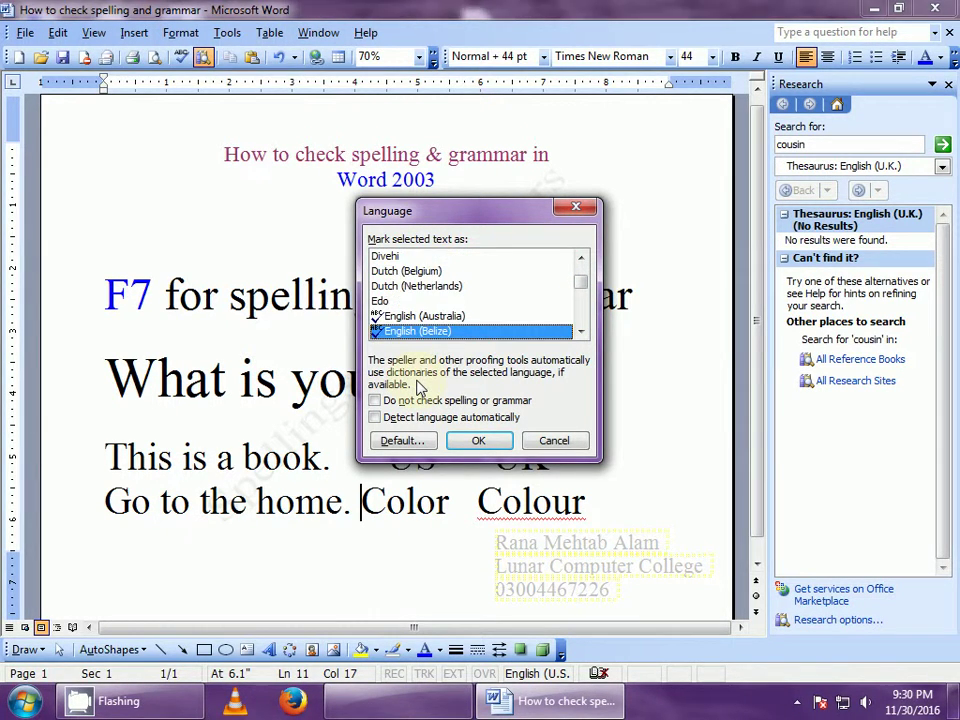
{"action": "key", "text": "Down"}
{"action": "key", "text": "Down"}
{"action": "key", "text": "Down"}
{"action": "key", "text": "Down"}
{"action": "key", "text": "Down"}
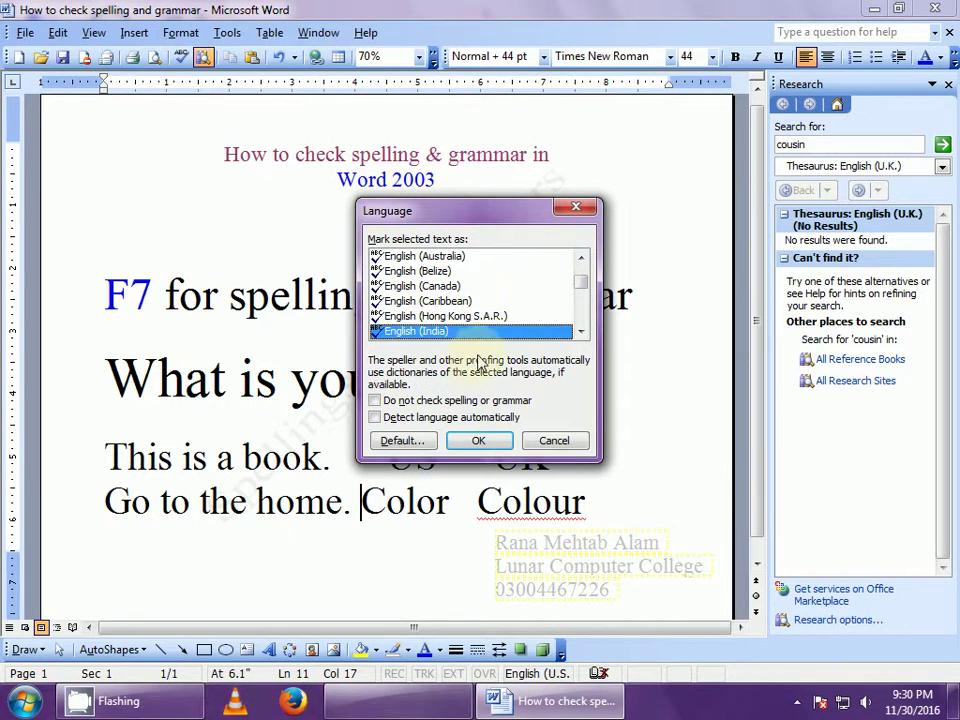
{"action": "key", "text": "Down"}
{"action": "key", "text": "Down"}
{"action": "key", "text": "Down"}
{"action": "key", "text": "Down"}
{"action": "key", "text": "Down"}
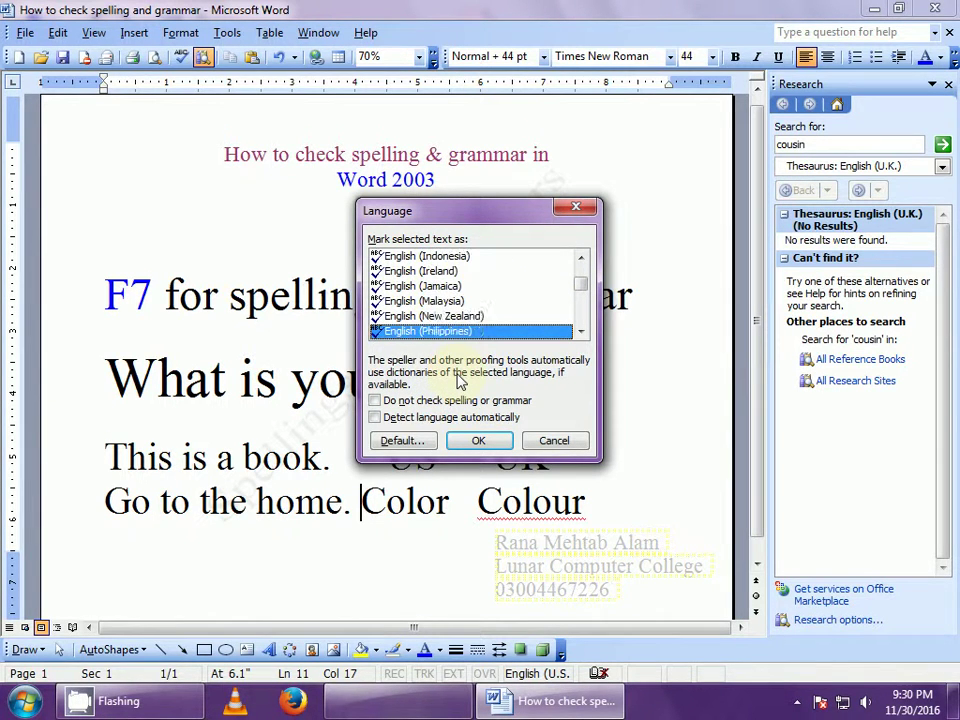
{"action": "key", "text": "Down"}
{"action": "key", "text": "Down"}
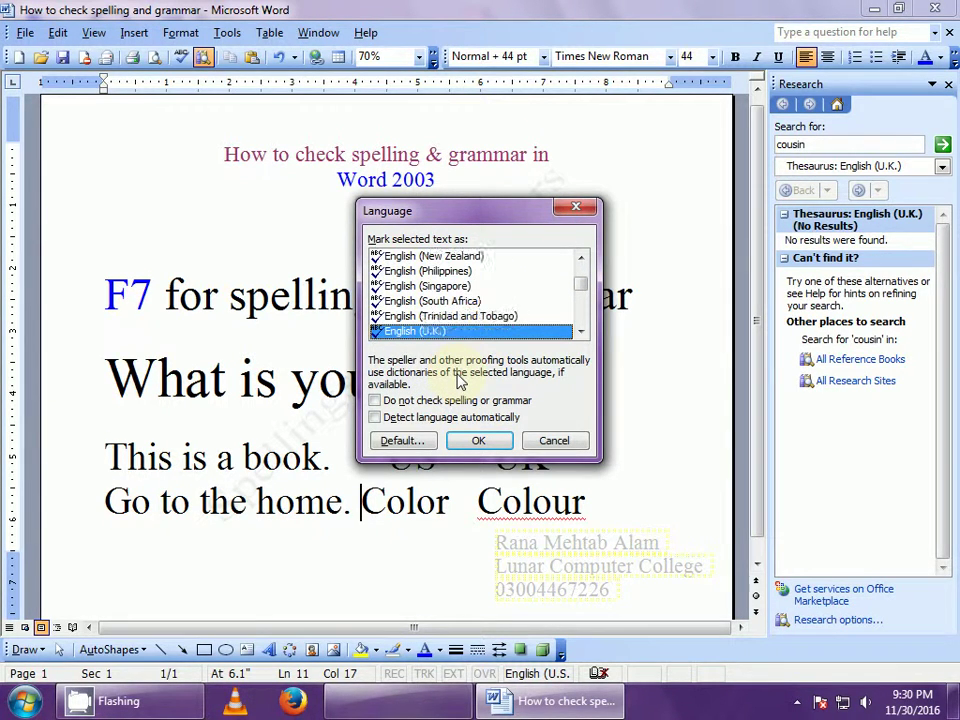
{"action": "left_click", "coordinate": [384, 440]}
{"action": "left_click", "coordinate": [441, 401]}
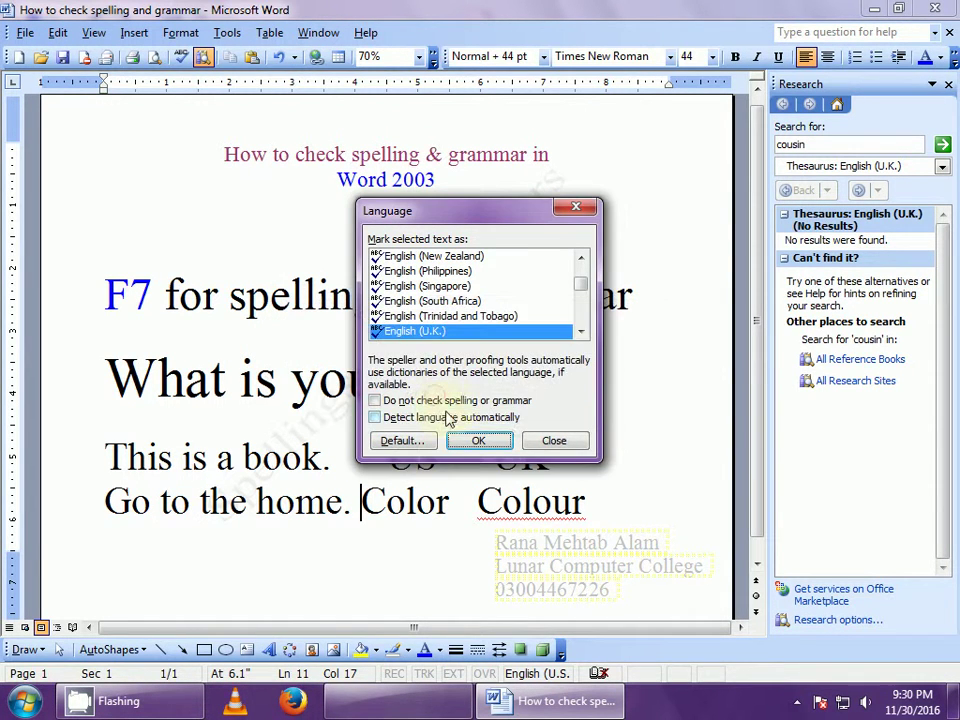
{"action": "left_click", "coordinate": [476, 440]}
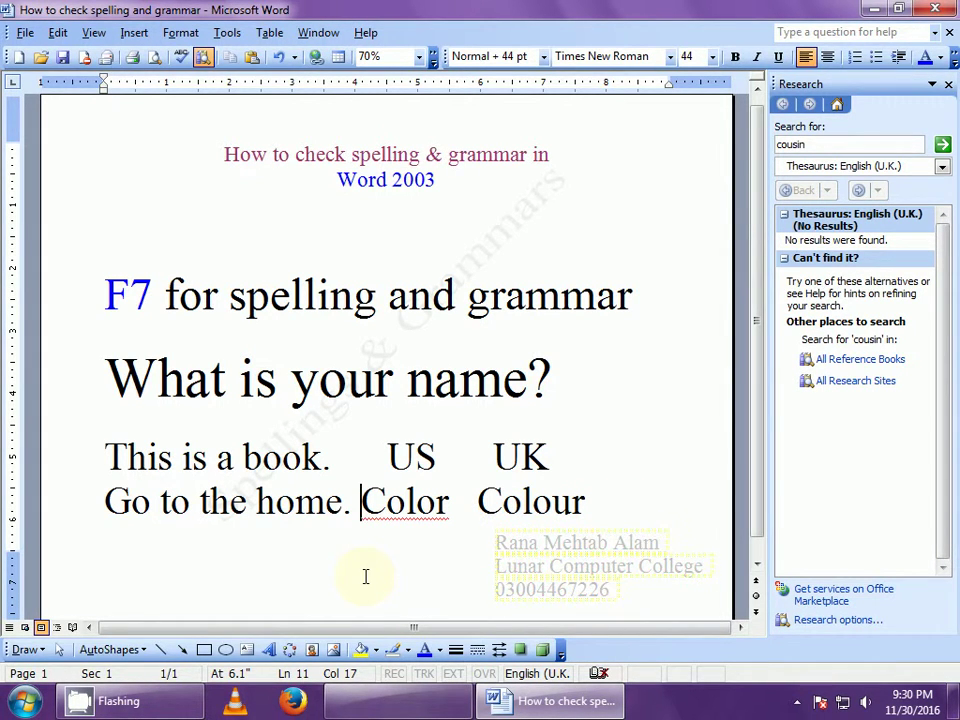
View the spelling suggestions for "Color" without applying one, and highlight "Colour" for comparison
{"action": "left_click_drag", "start_coordinate": [100, 294], "coordinate": [155, 295]}
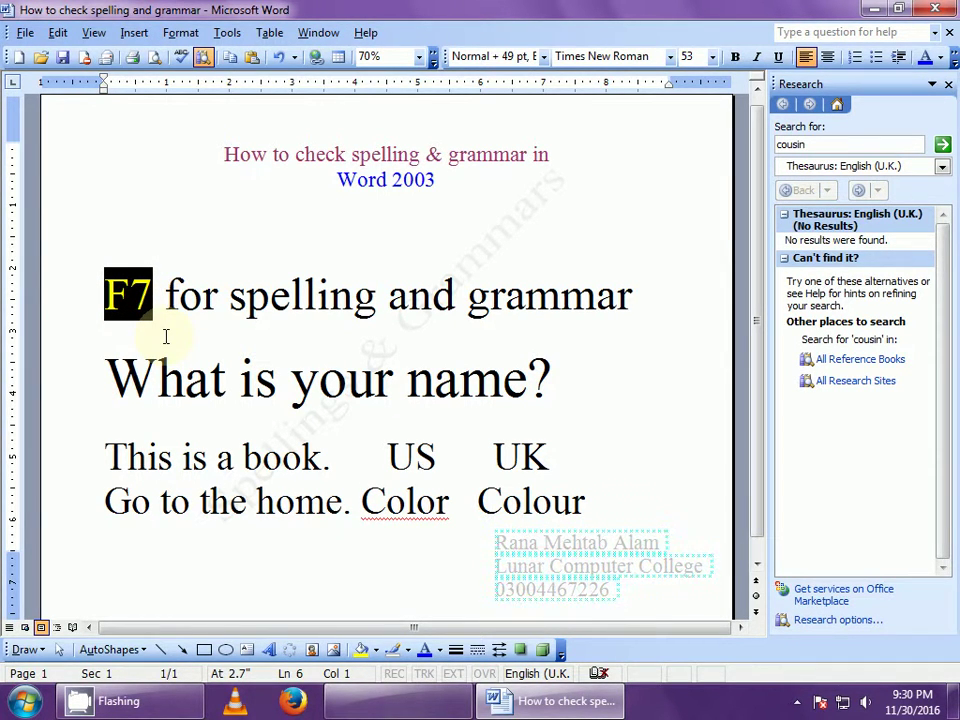
{"action": "right_click", "coordinate": [406, 503]}
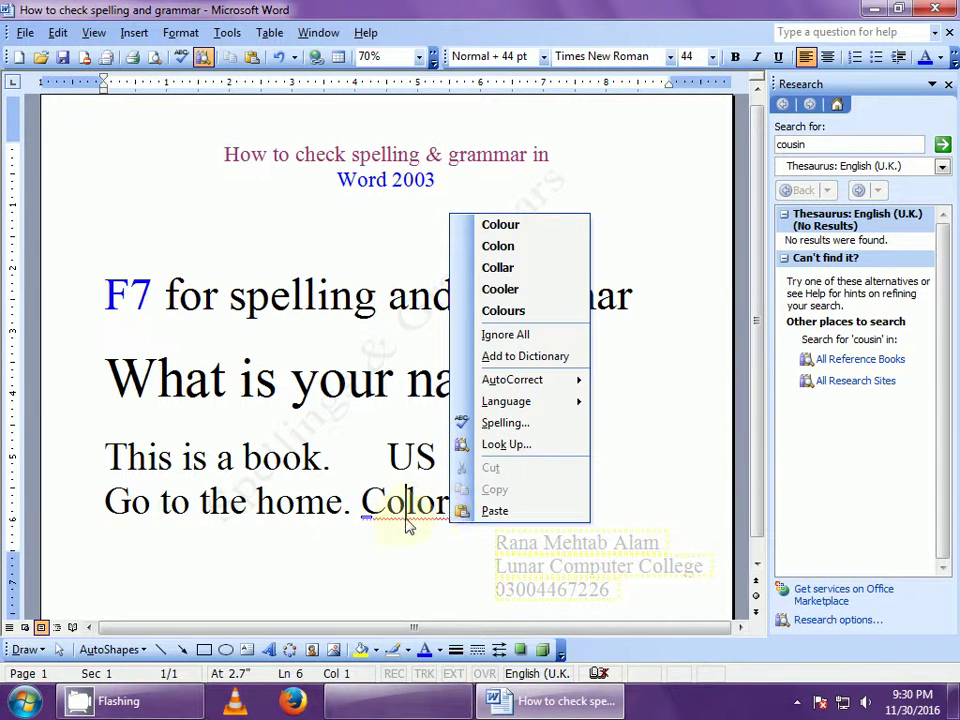
{"action": "left_click", "coordinate": [424, 552]}
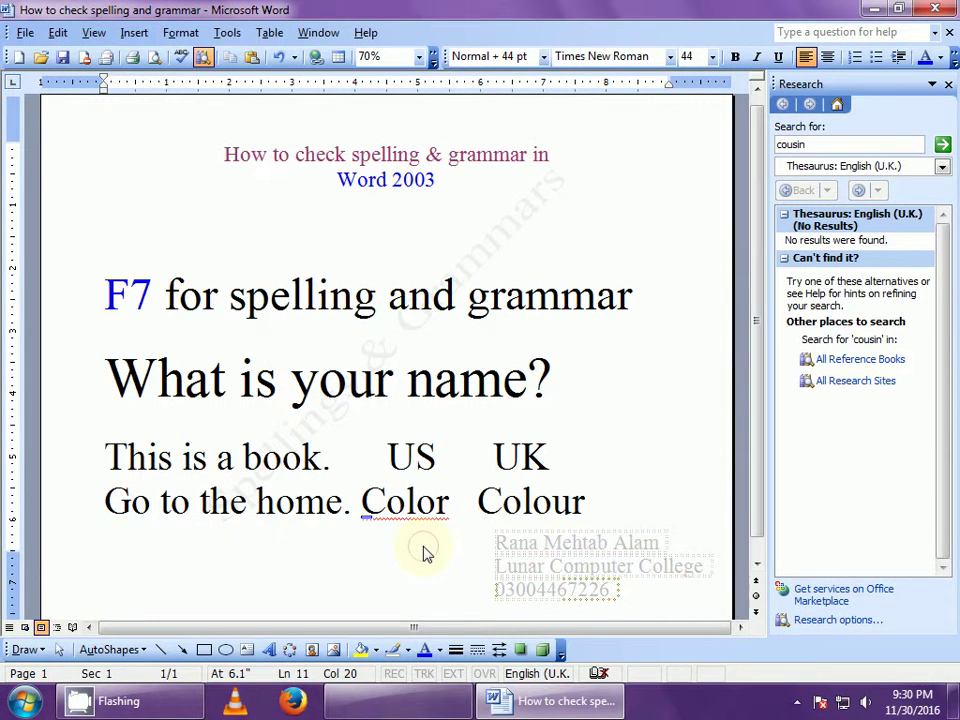
{"action": "left_click_drag", "start_coordinate": [478, 500], "coordinate": [588, 503]}
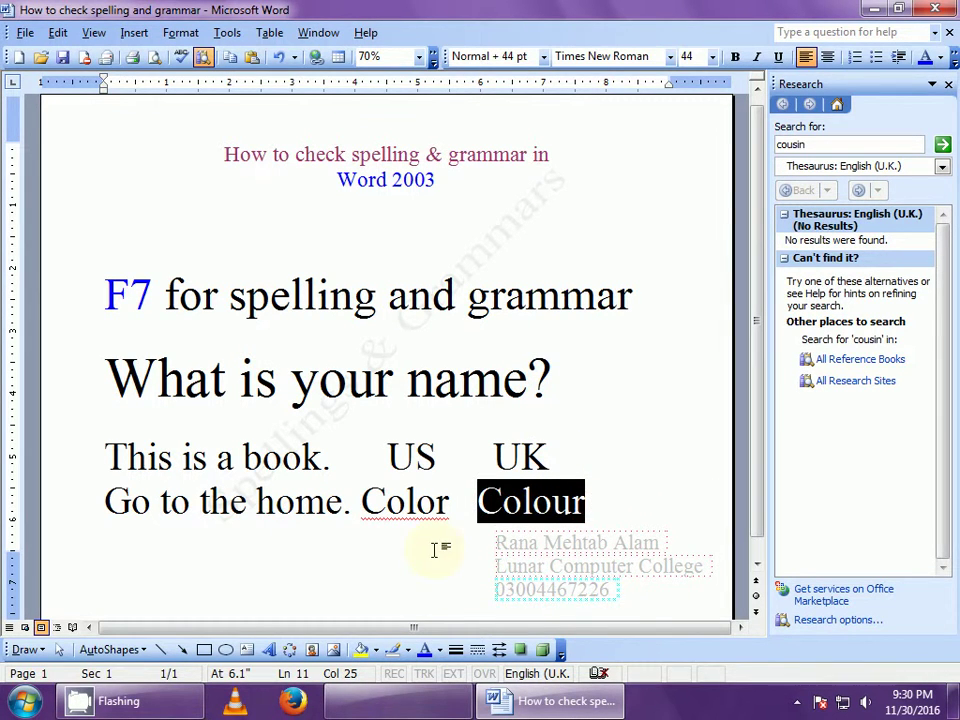